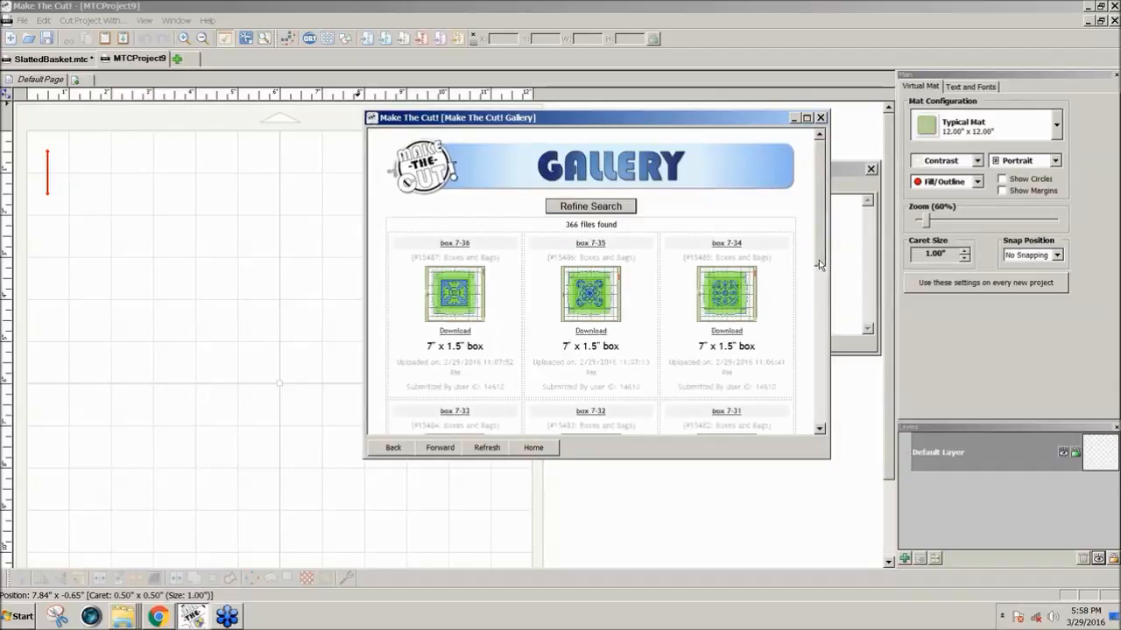
Download the box 7-36 project from the gallery, check its layers and close the gallery window
drag(818, 260, 818, 288)
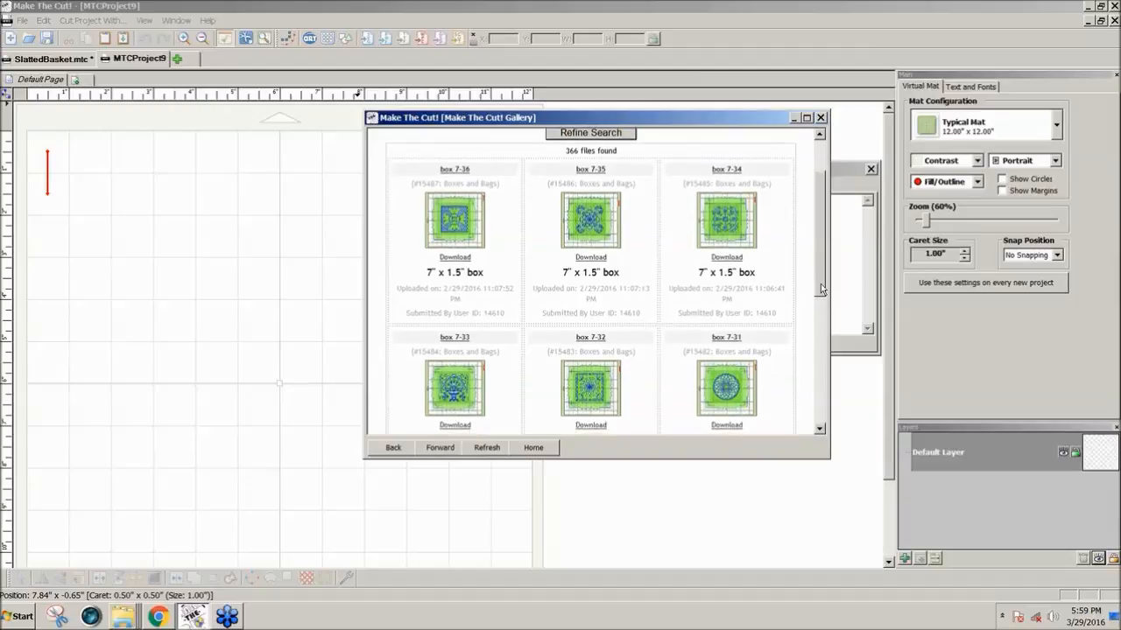
scroll(820, 284, up, 1)
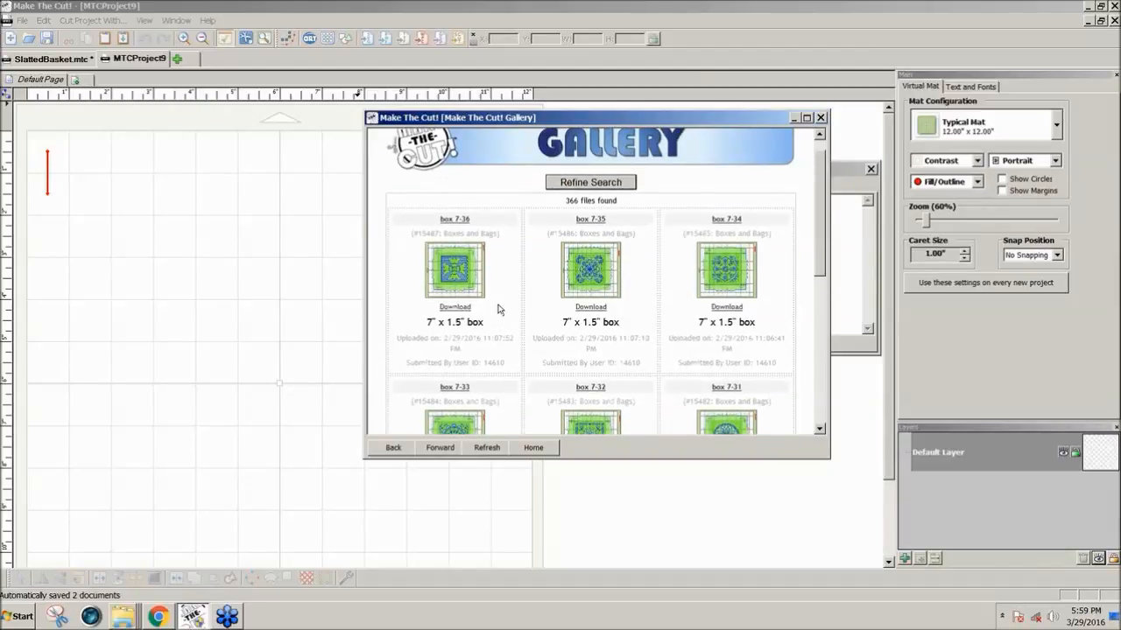
click(455, 309)
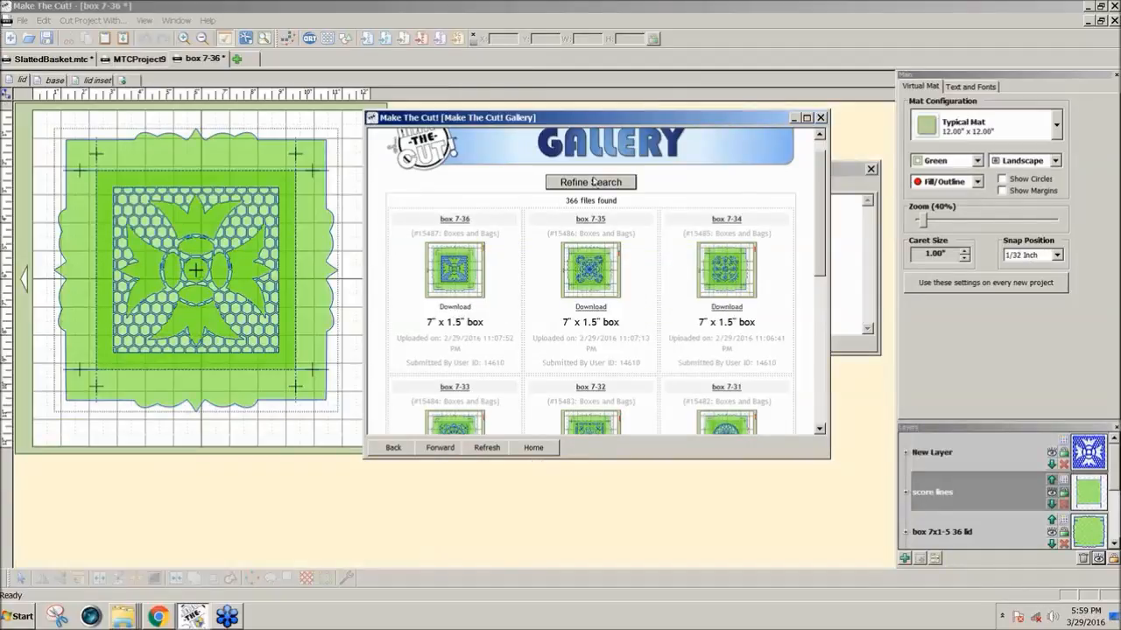
drag(590, 117, 651, 115)
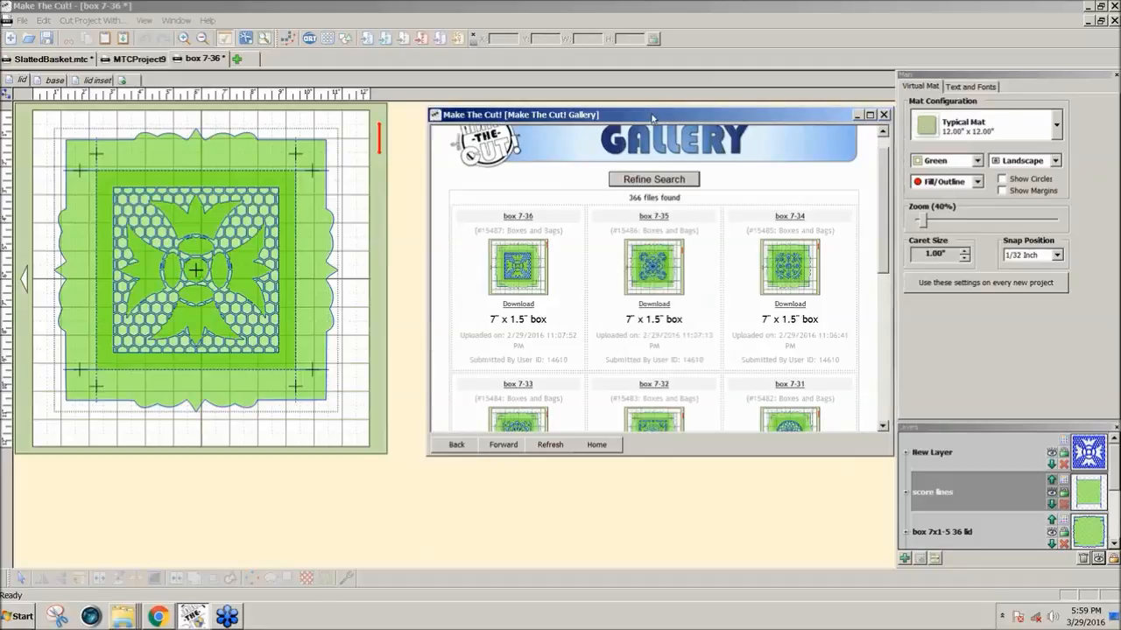
drag(651, 115, 631, 106)
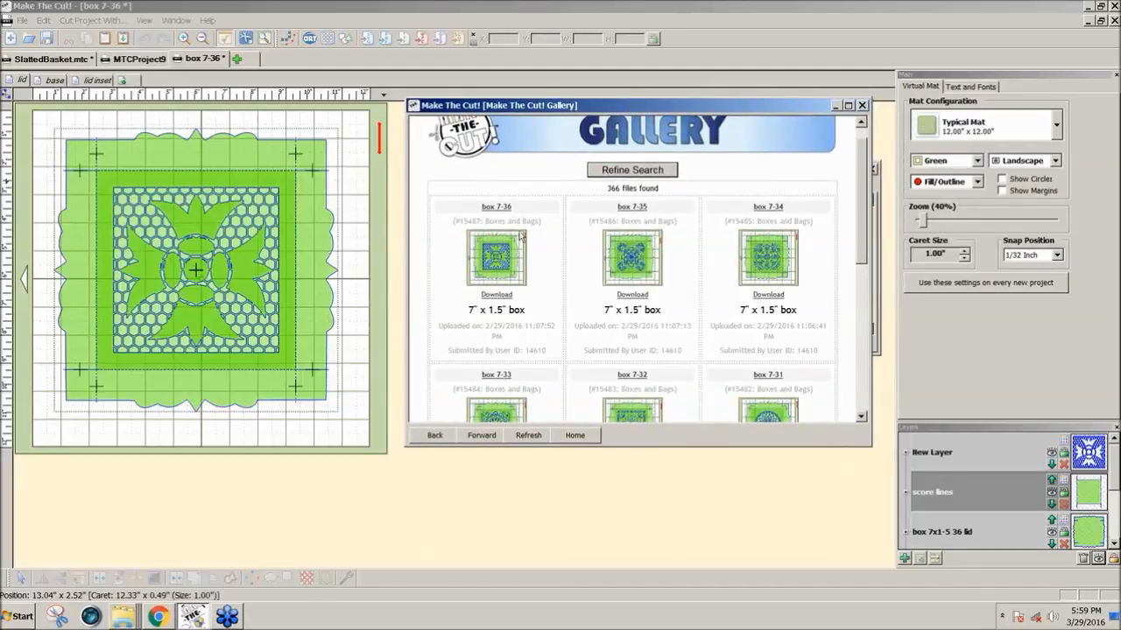
click(1114, 481)
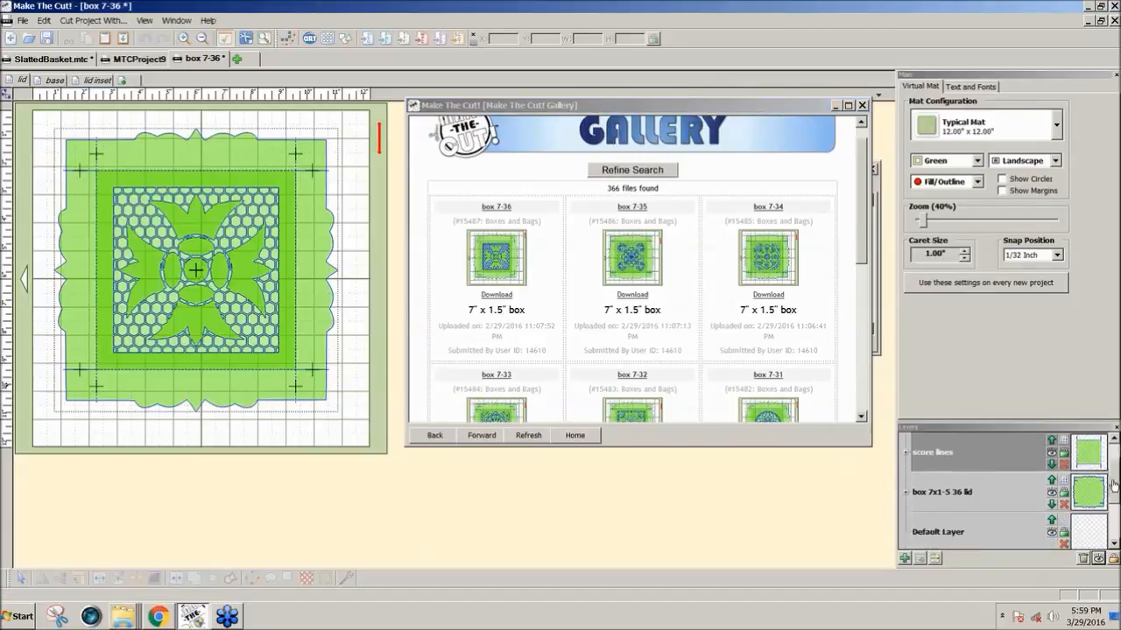
drag(1114, 486, 1113, 460)
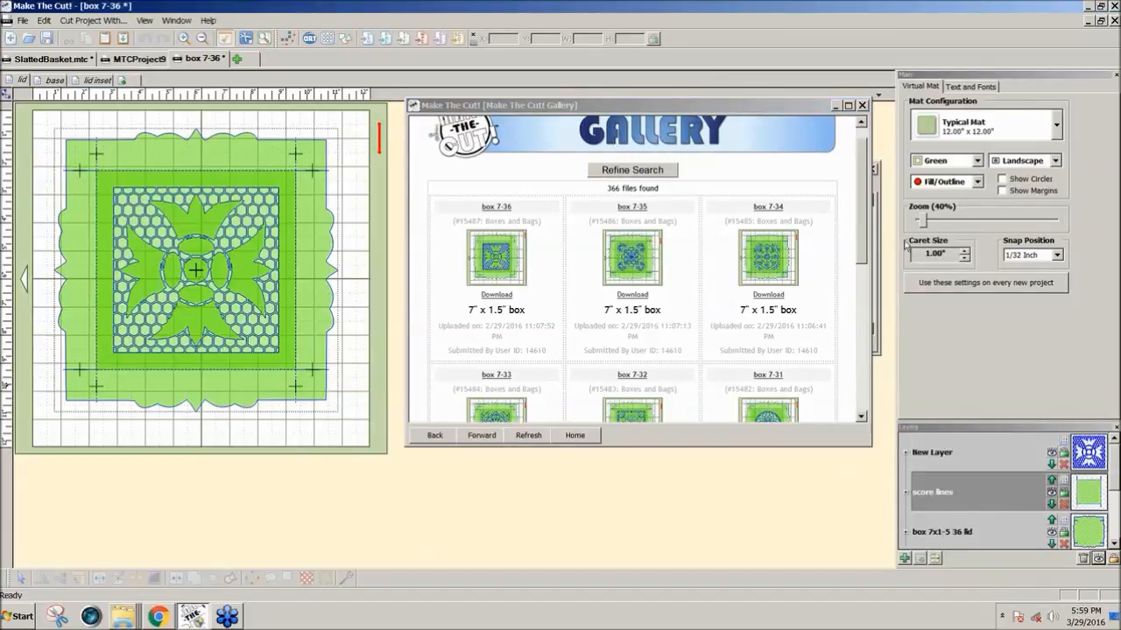
click(862, 106)
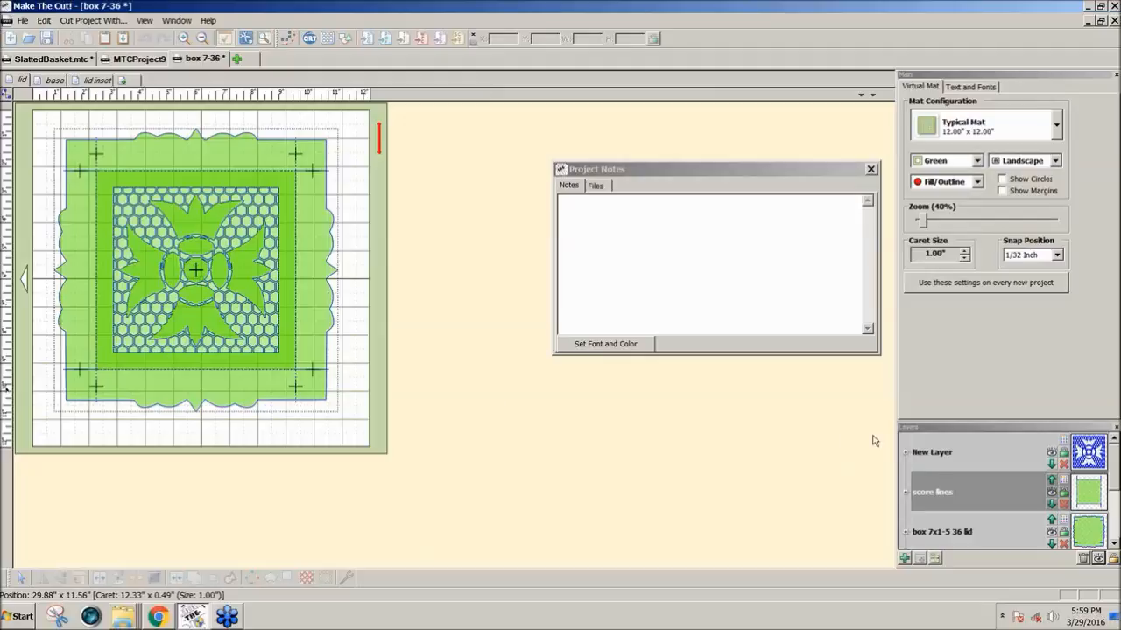
Hide the score lines layer and join all the remaining visible lid shapes into a single shape
click(1053, 493)
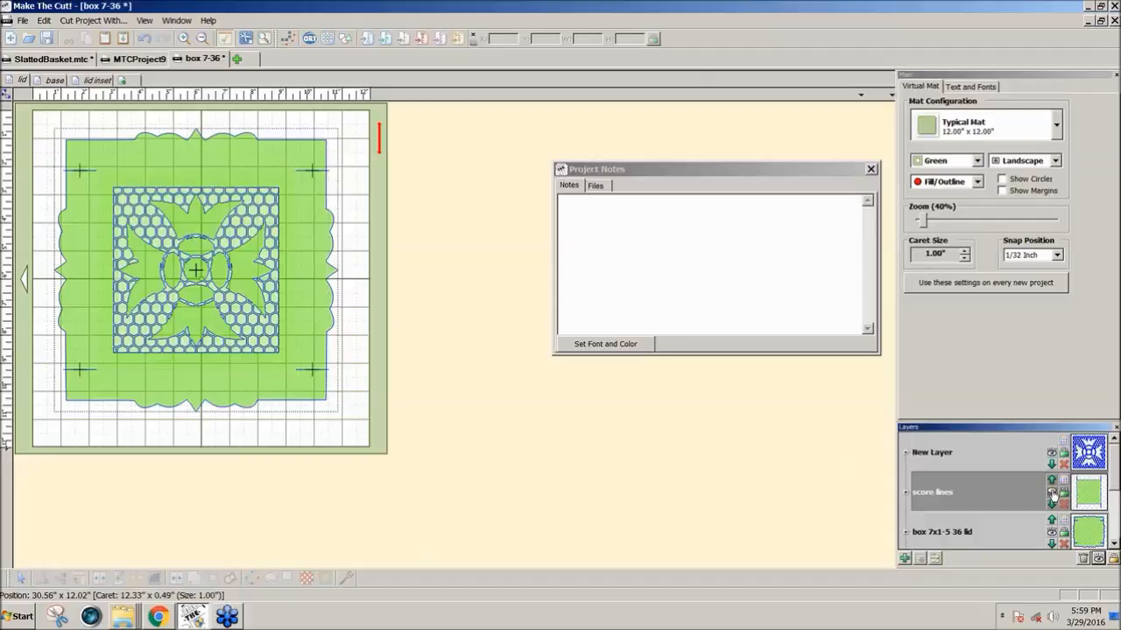
mouse_move(1114, 480)
mouse_down()
mouse_move(1111, 521)
mouse_move(1115, 472)
mouse_up()
drag(414, 429, 45, 115)
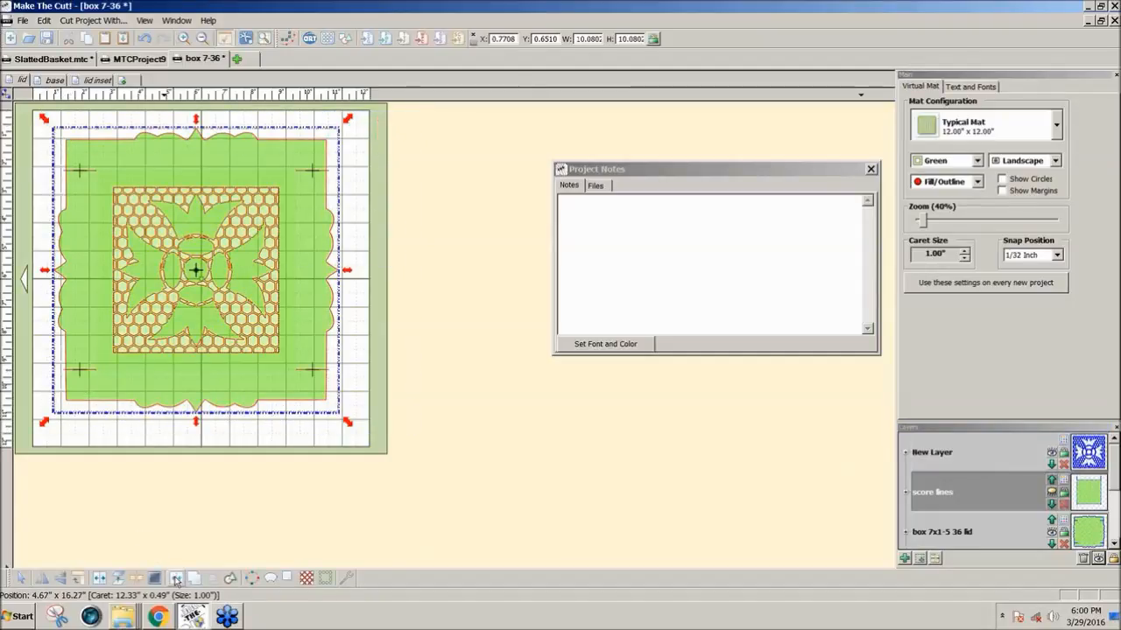
click(176, 578)
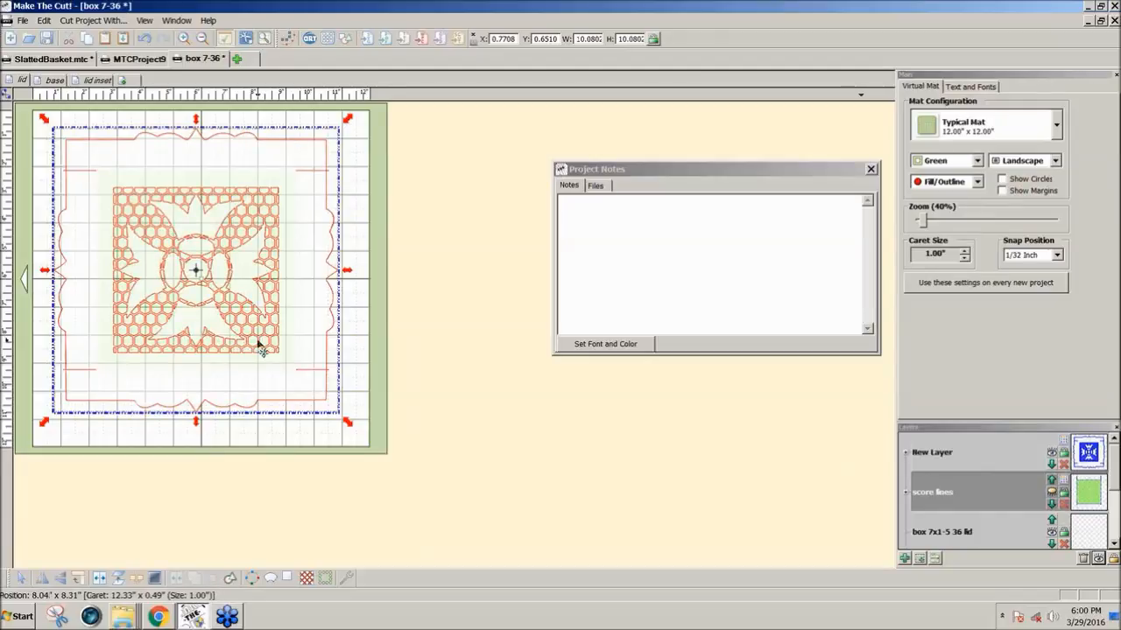
Colour the New Layer dark red and set the mat colour scheme to Contrast
click(1062, 452)
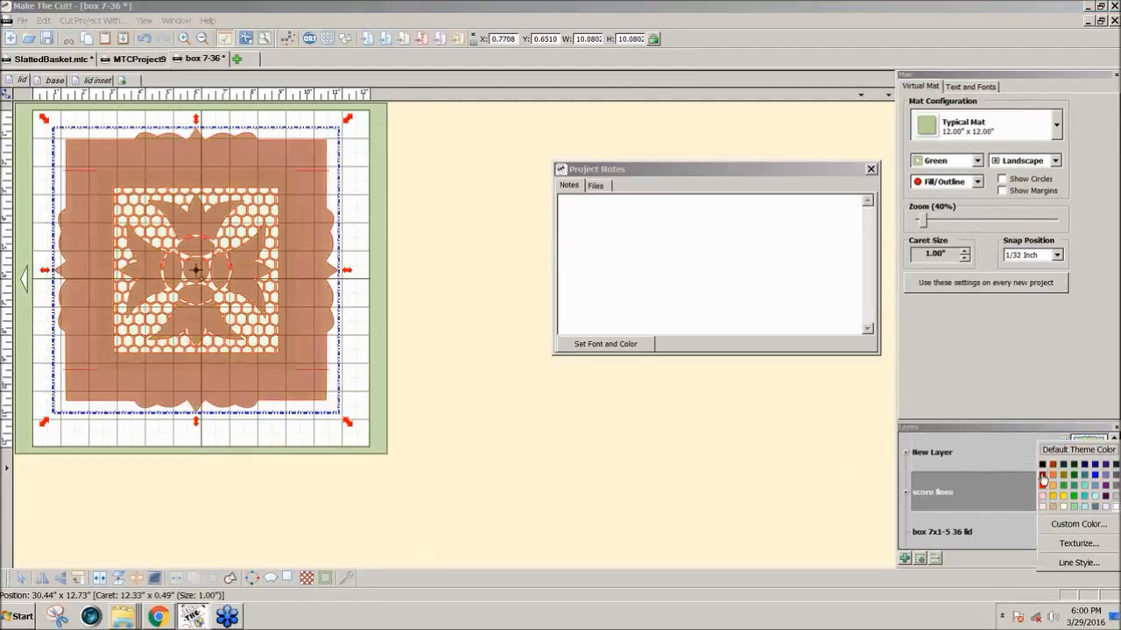
click(1042, 482)
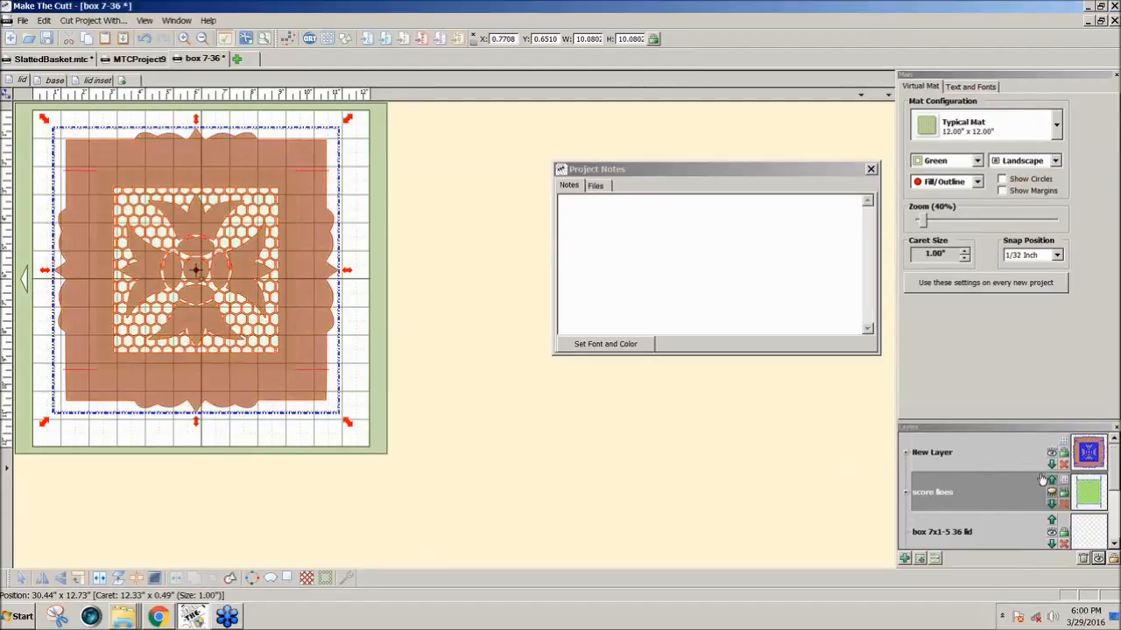
click(464, 396)
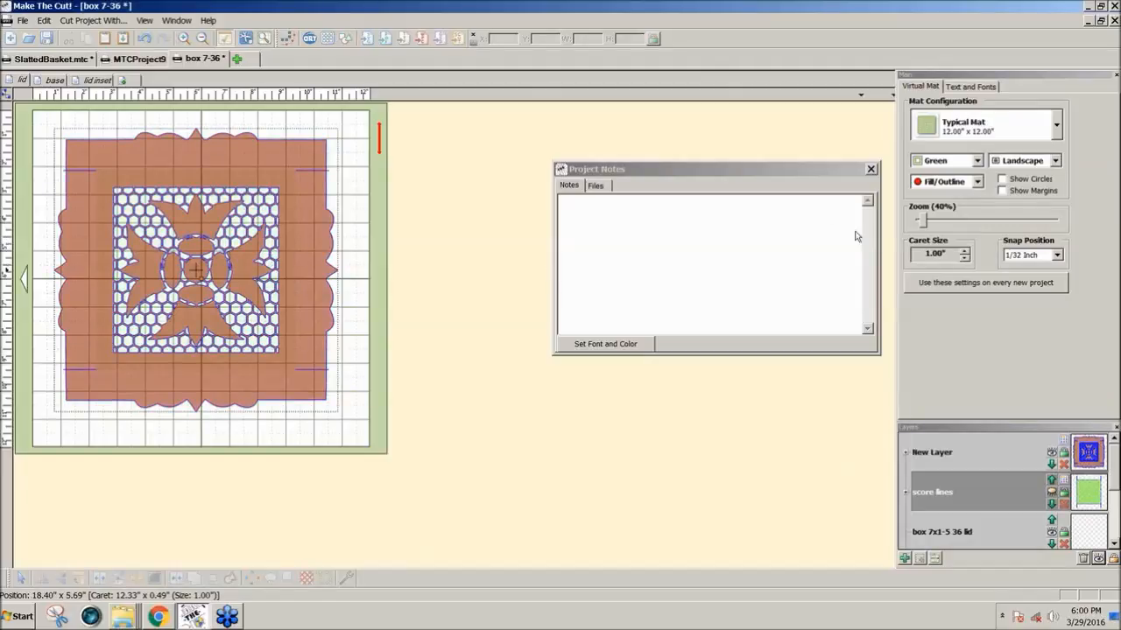
click(978, 161)
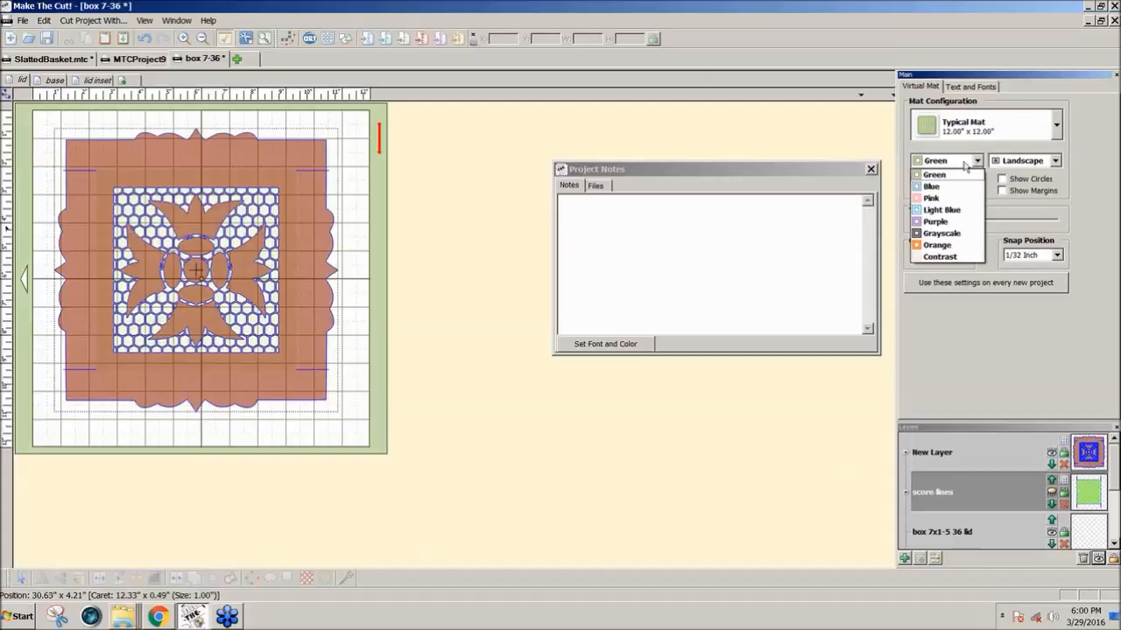
click(952, 257)
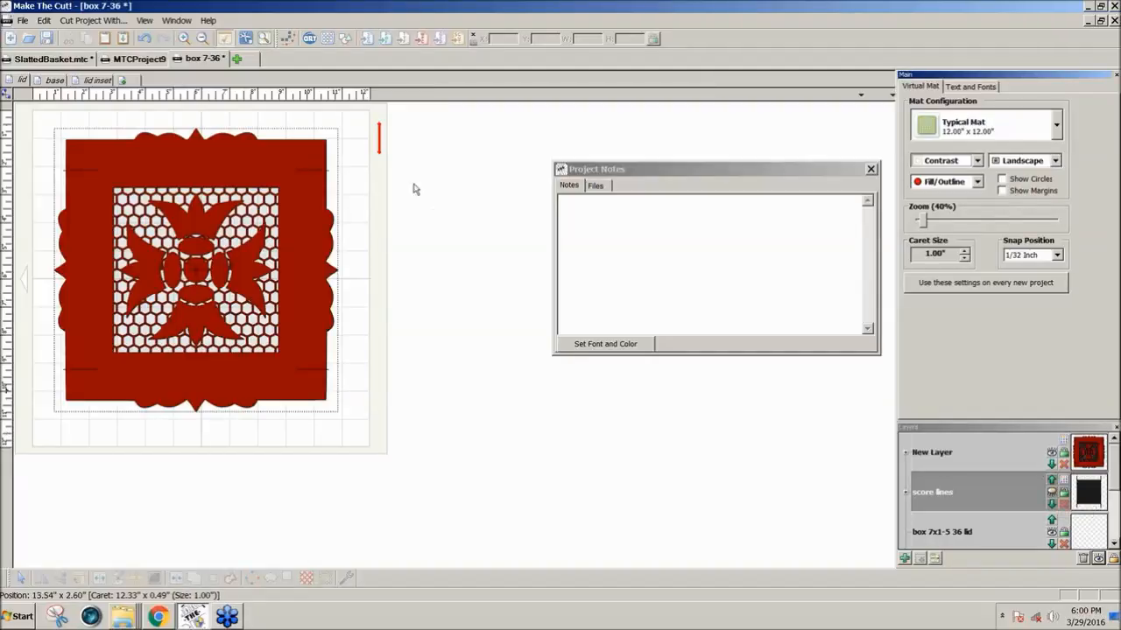
Check the joined lid in both cut preview modes and return to the normal view
click(267, 44)
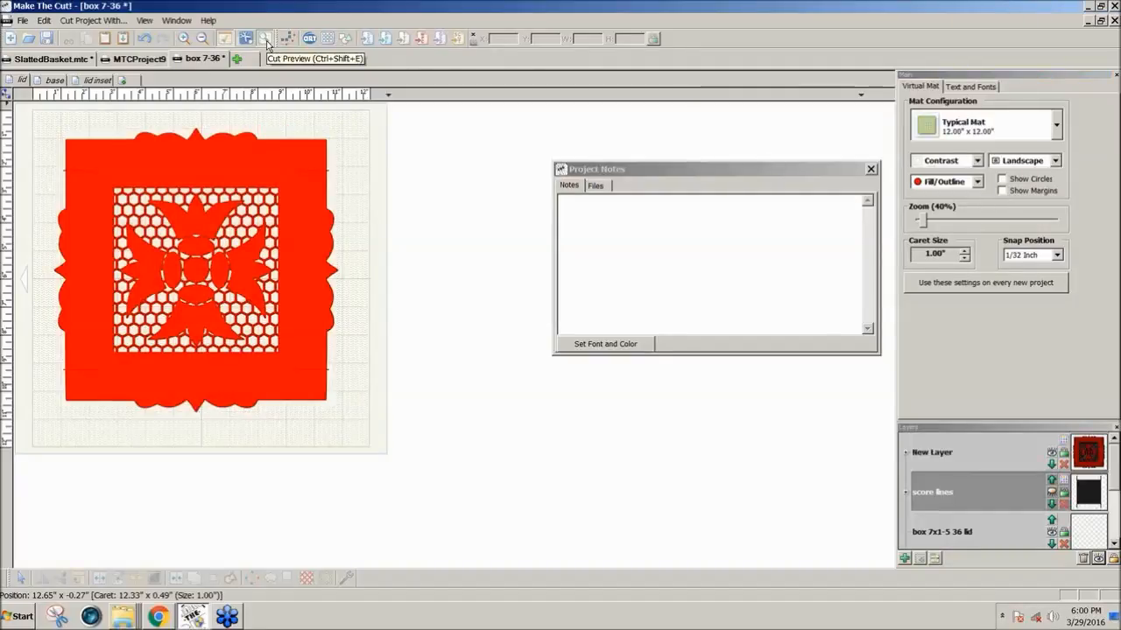
click(267, 44)
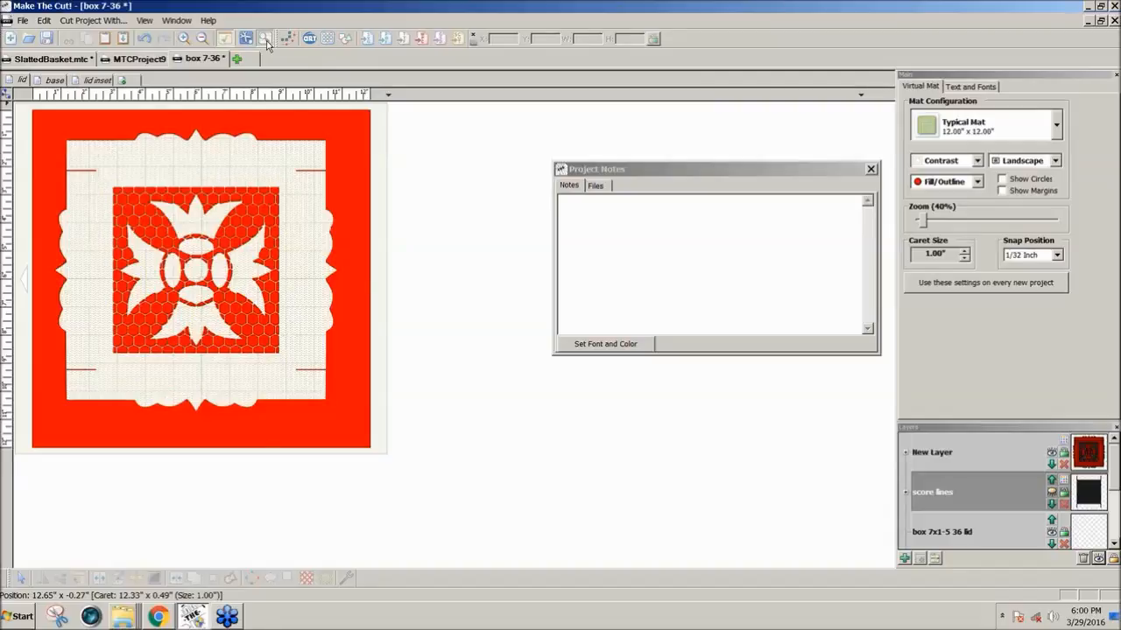
click(265, 41)
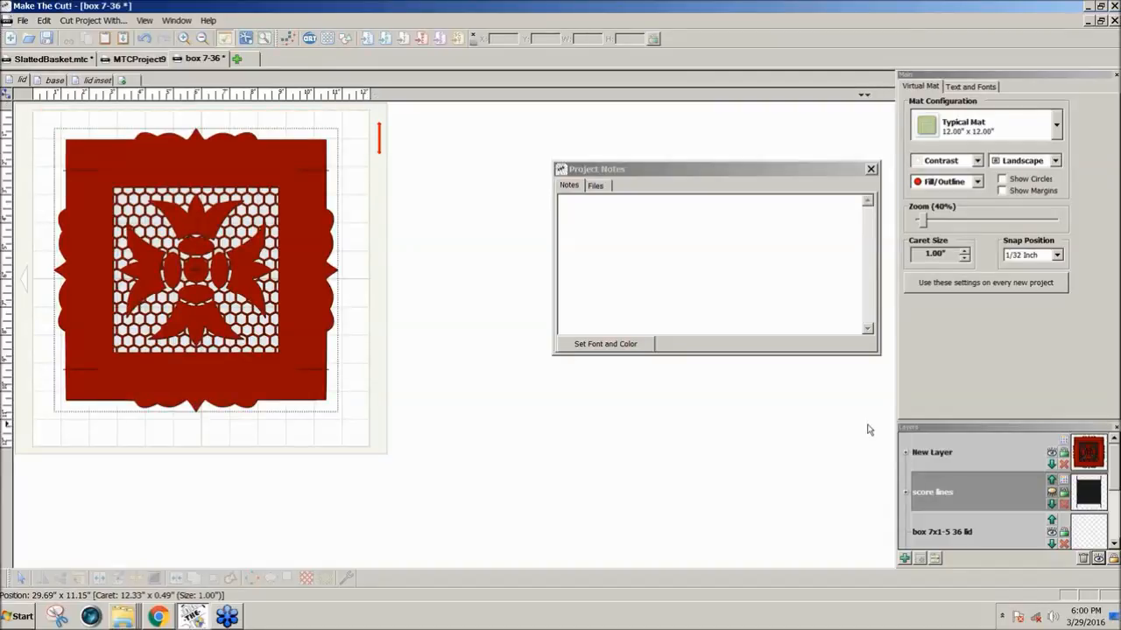
click(302, 203)
Show the score lines layer again and move it above New Layer in the layer order
click(1054, 495)
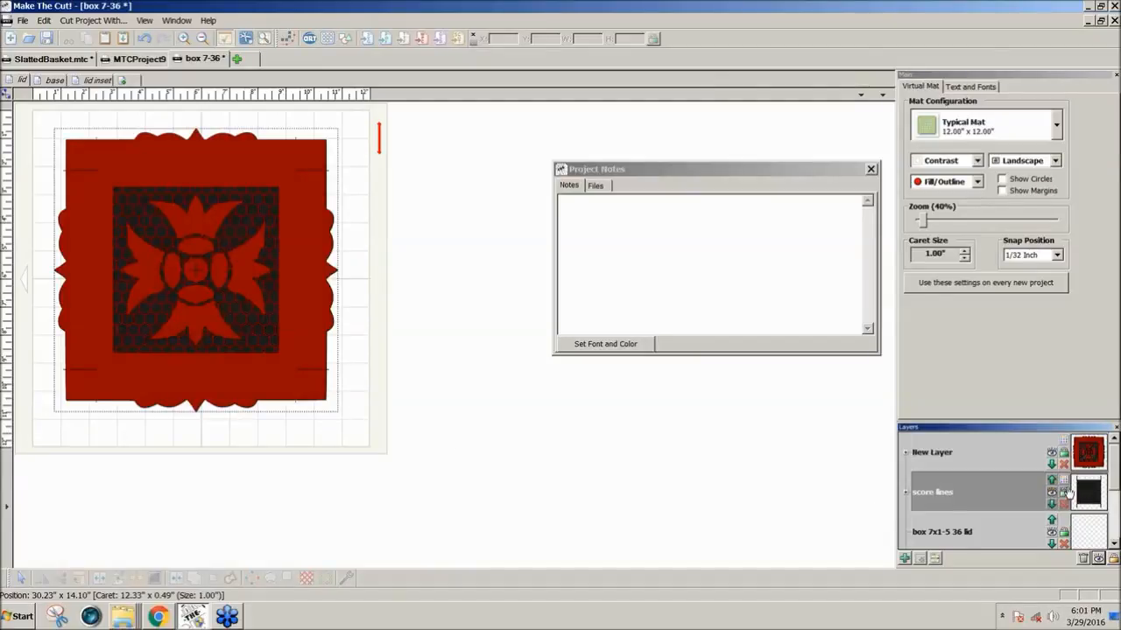
click(1053, 480)
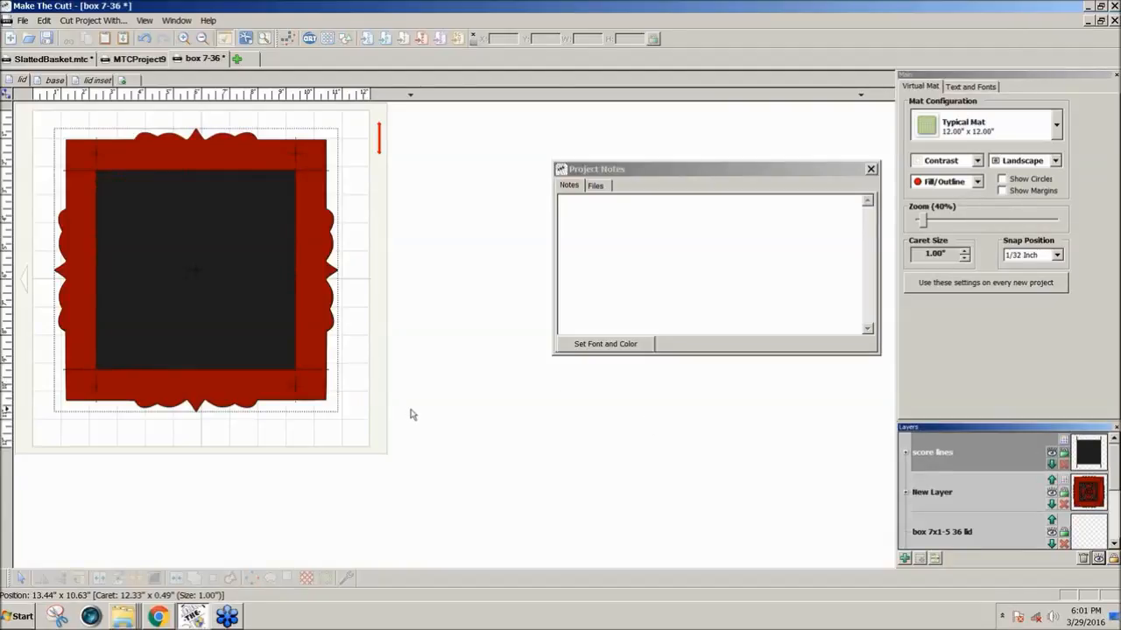
click(1053, 465)
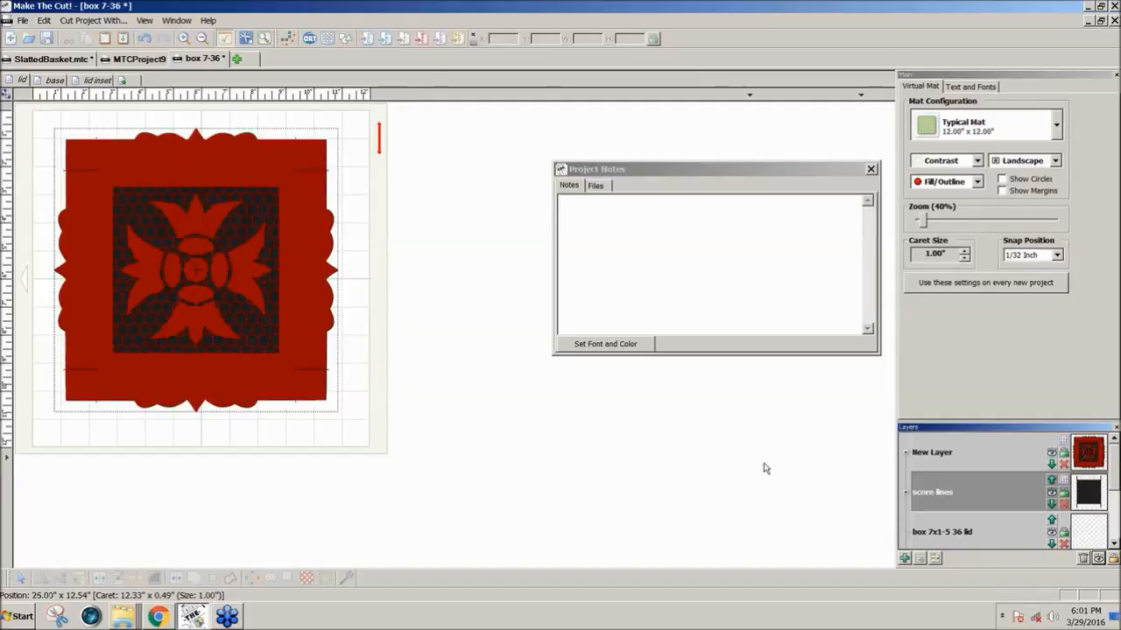
click(1052, 479)
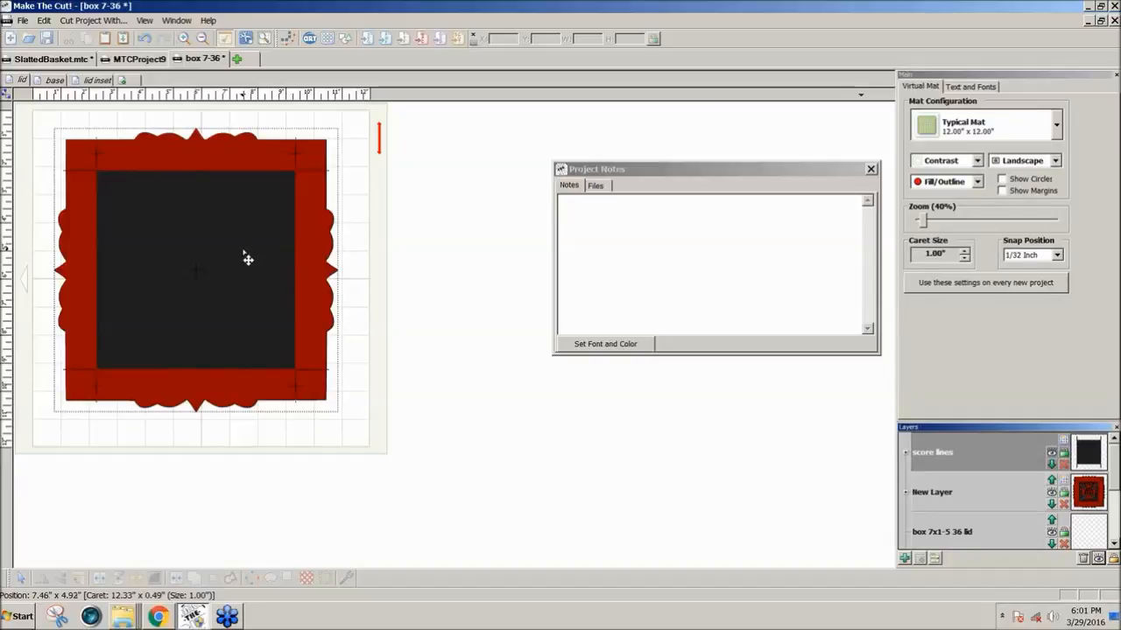
In node editing, convert the left side of the score-line square to a straight line and break its upper-left corner node
click(7, 96)
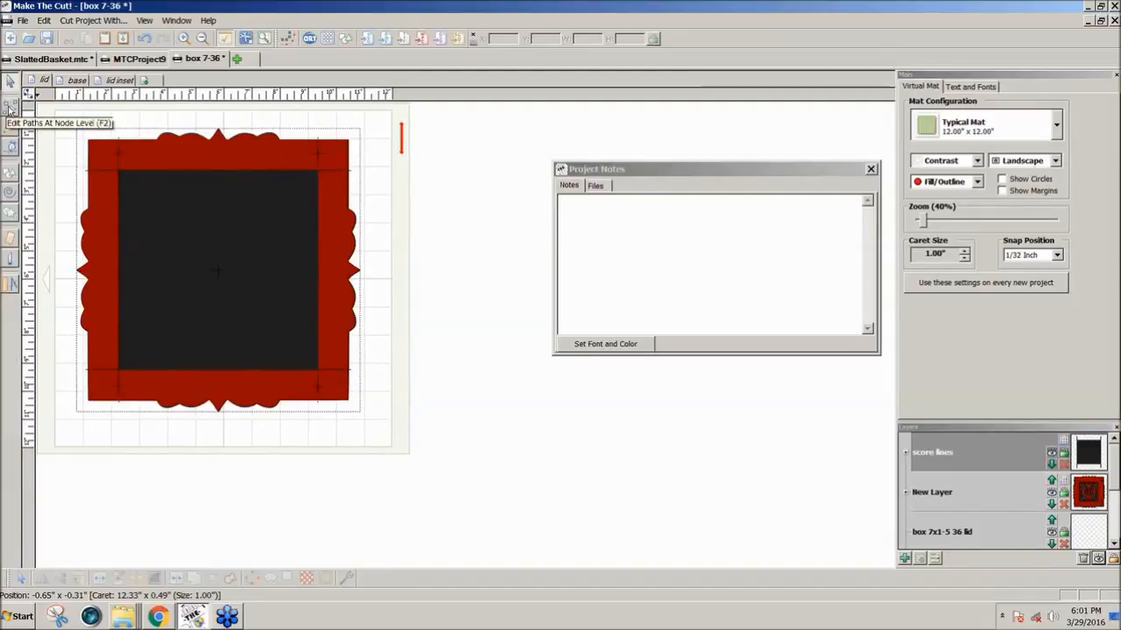
click(9, 107)
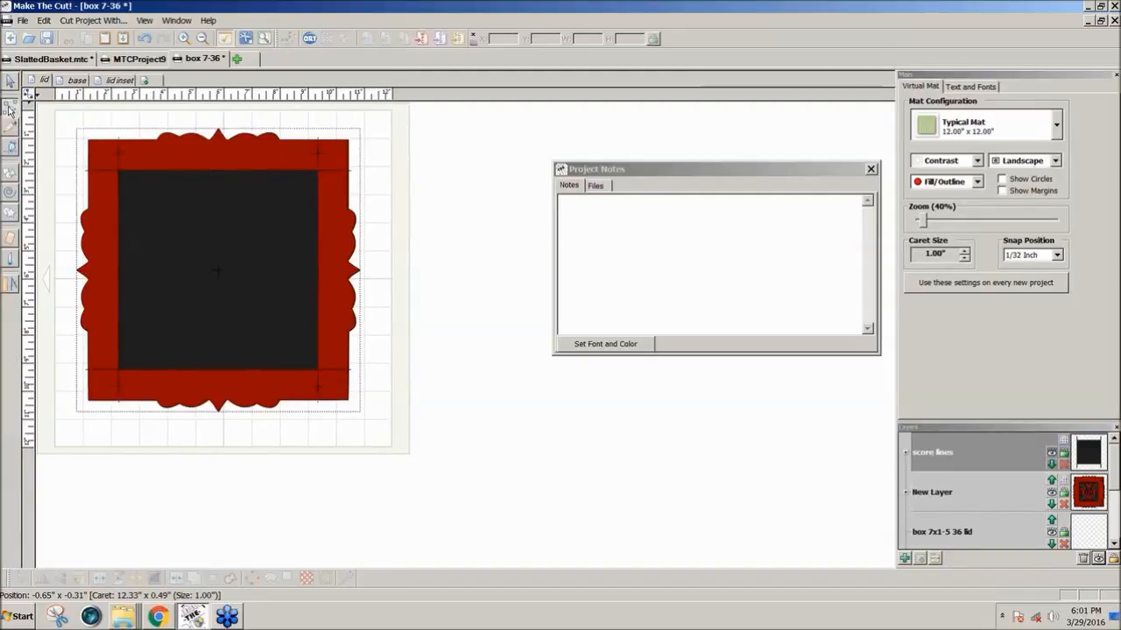
click(123, 182)
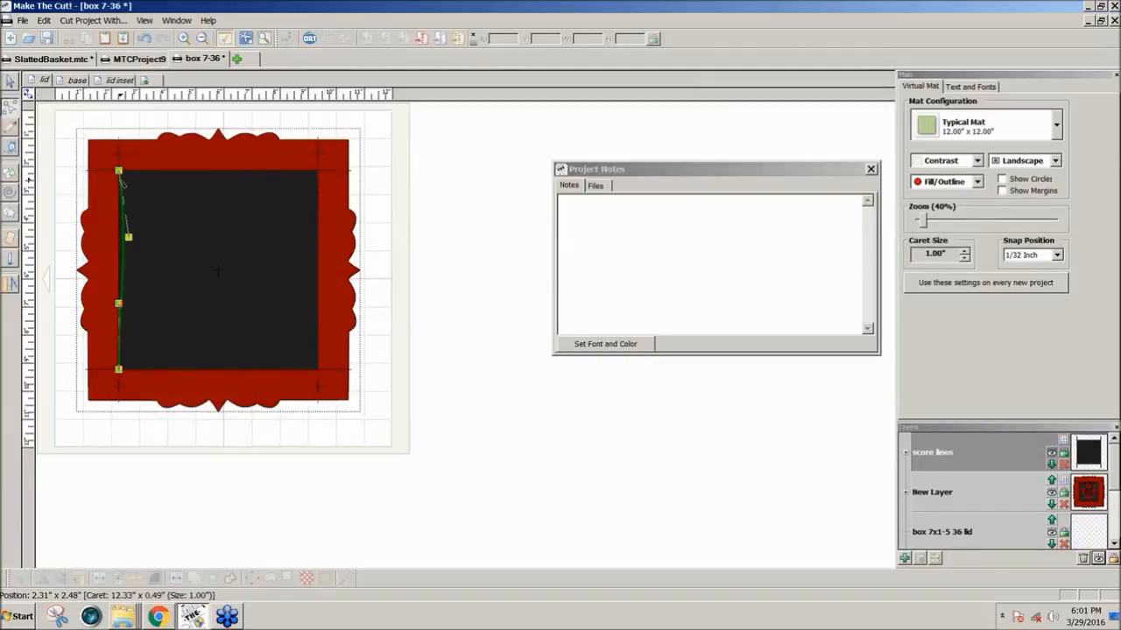
right_click(125, 278)
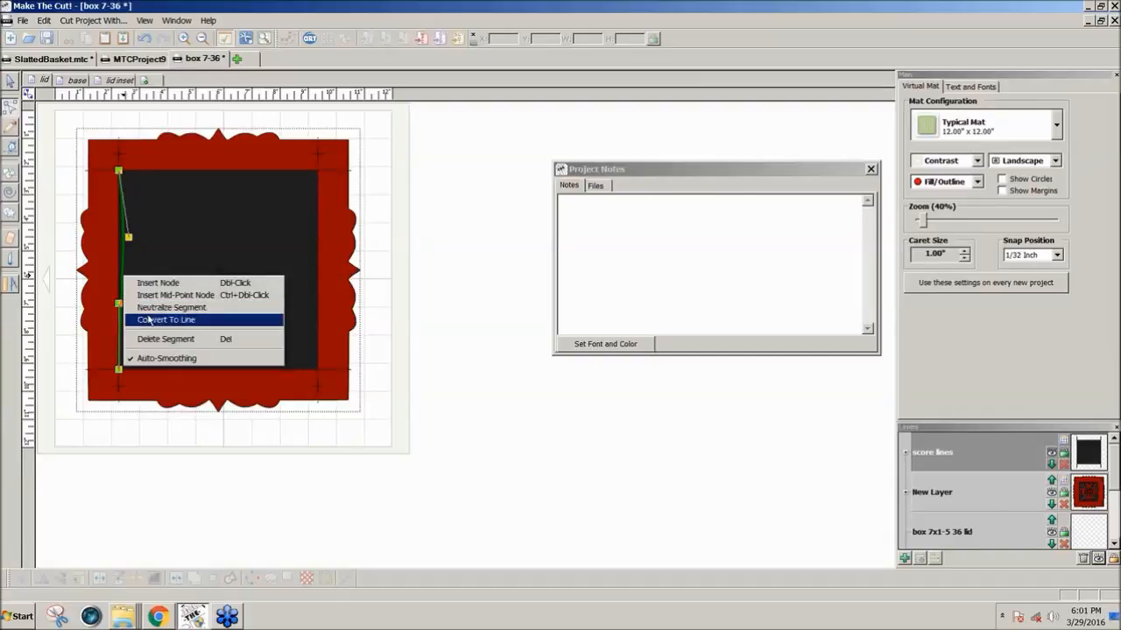
click(149, 319)
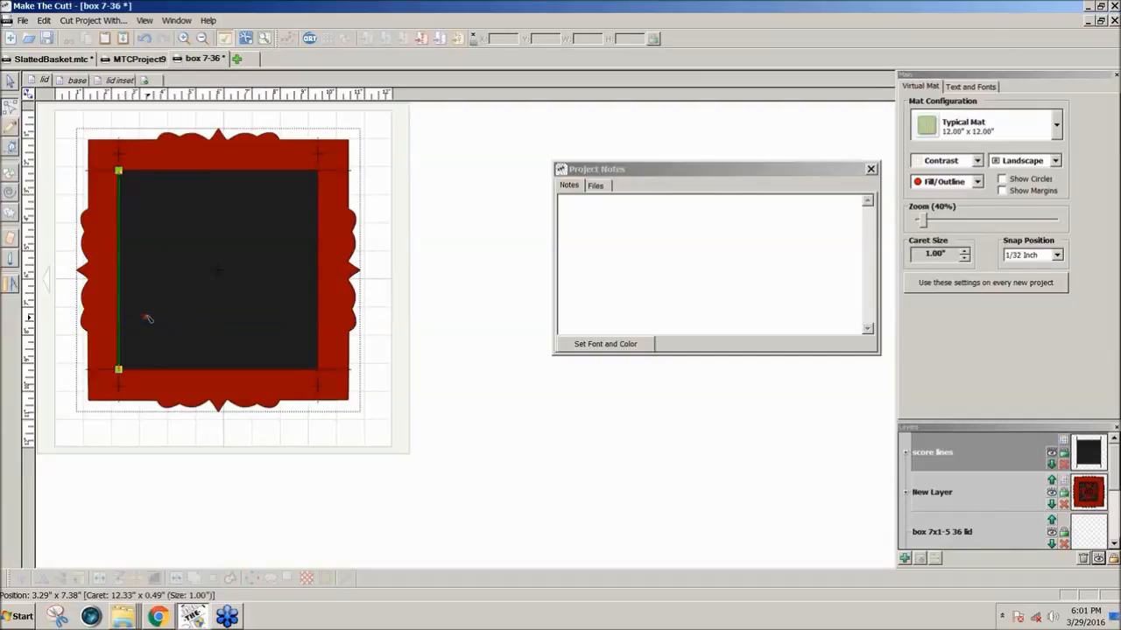
right_click(120, 172)
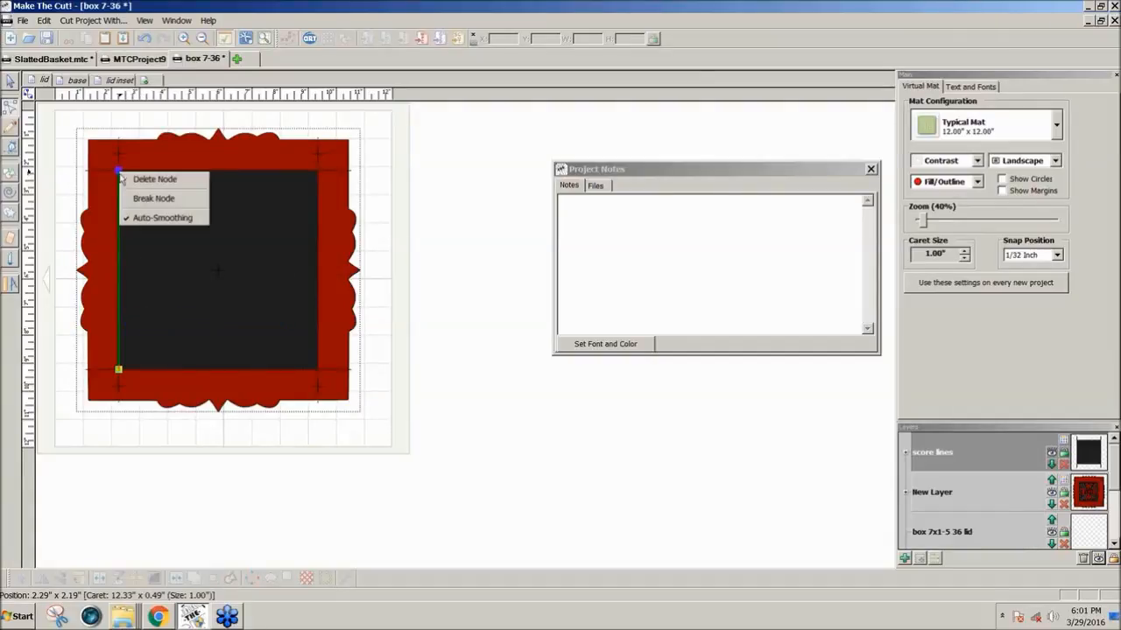
click(145, 196)
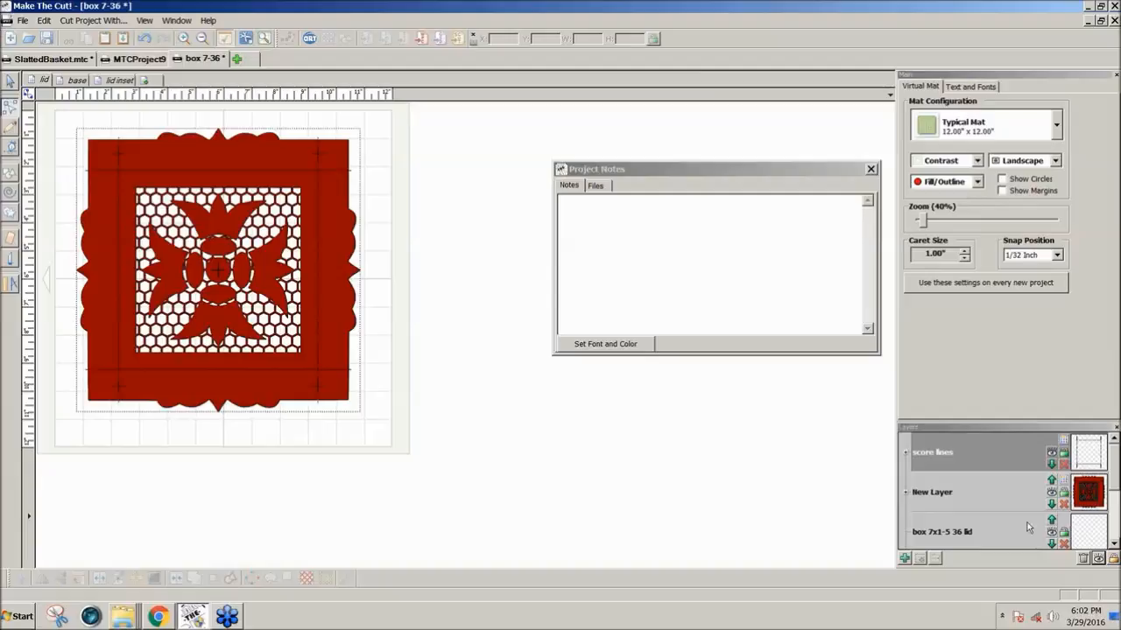
Rename New Layer as Cut Line and remove the empty layers from the lid page
double_click(933, 493)
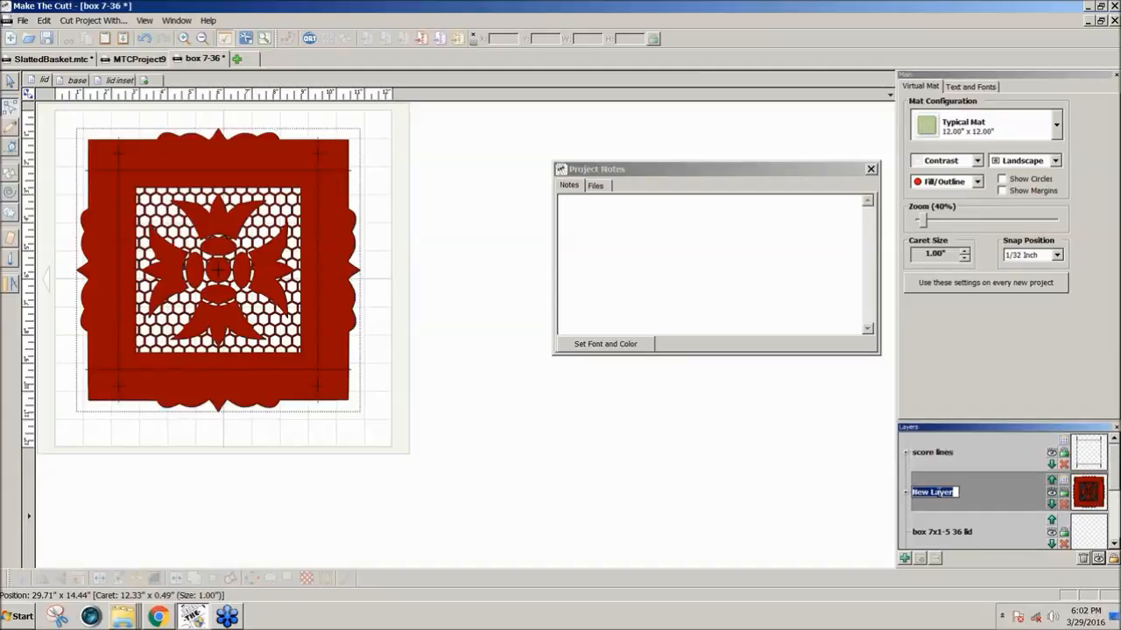
text(Cut Line)
key(Return)
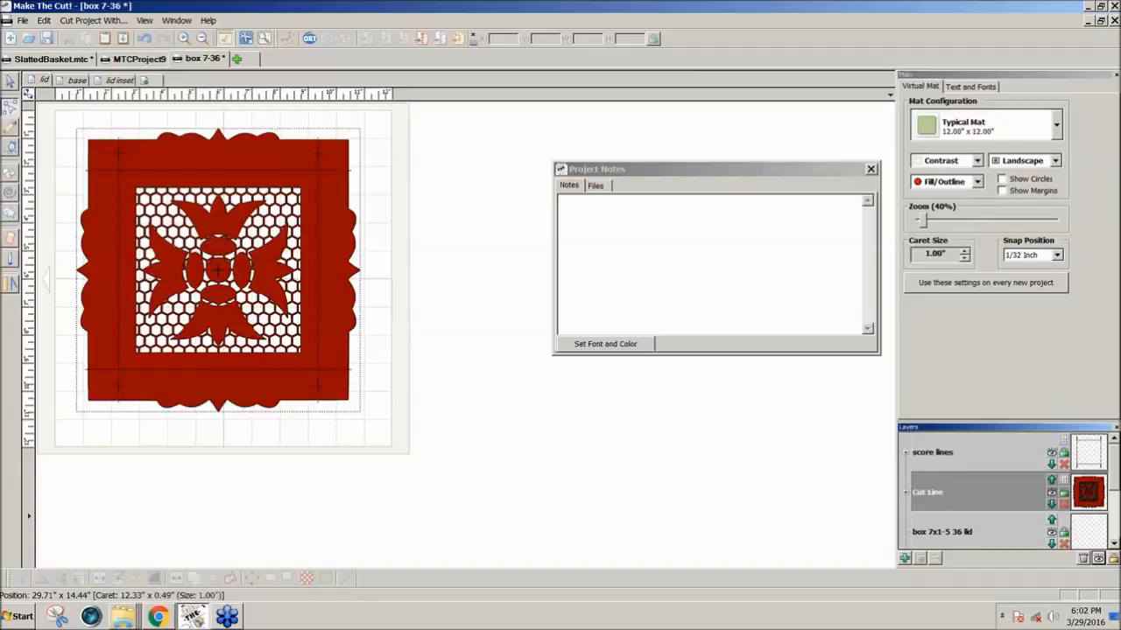
click(1083, 560)
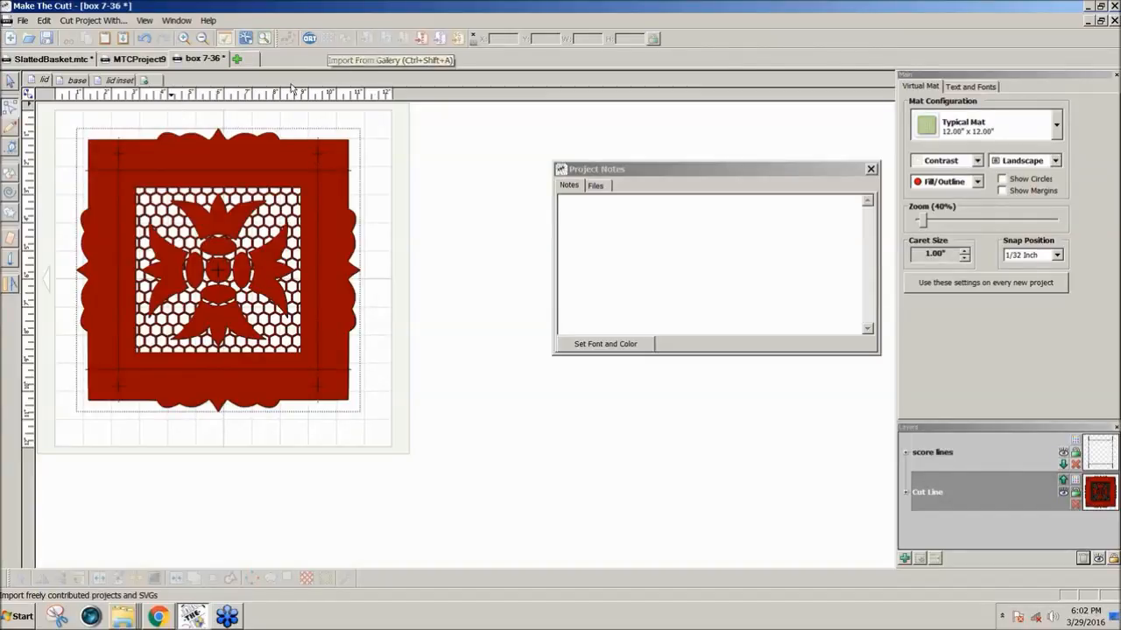
On the base page, colour both the box 6-1x1-5 0 base layer and the score lines layer Pink
click(75, 82)
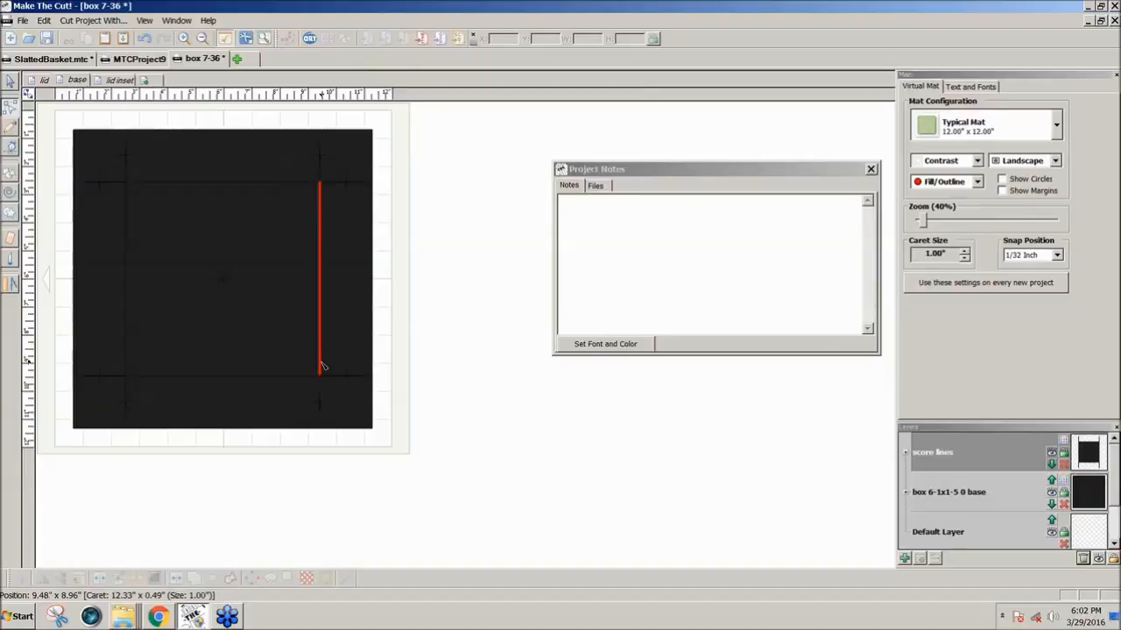
click(1062, 481)
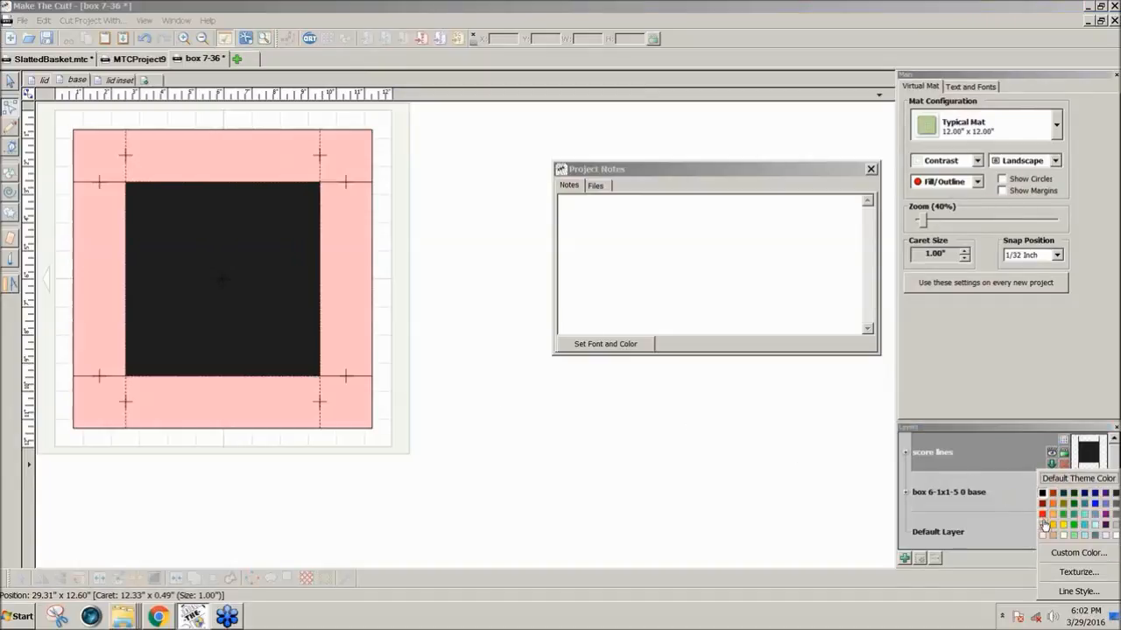
click(1044, 525)
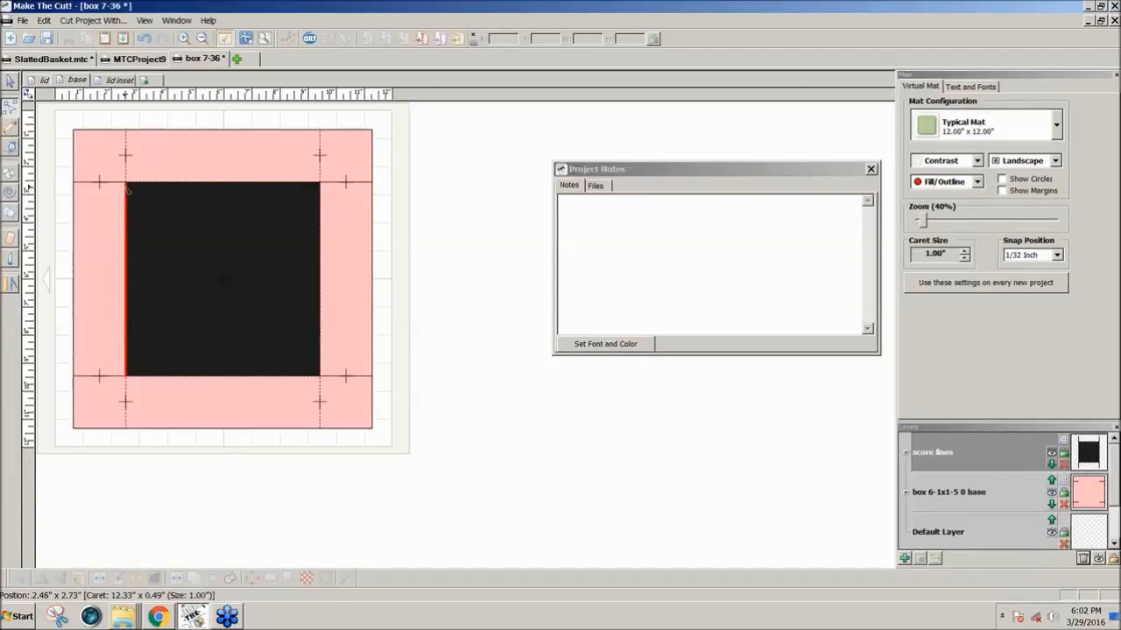
click(1064, 440)
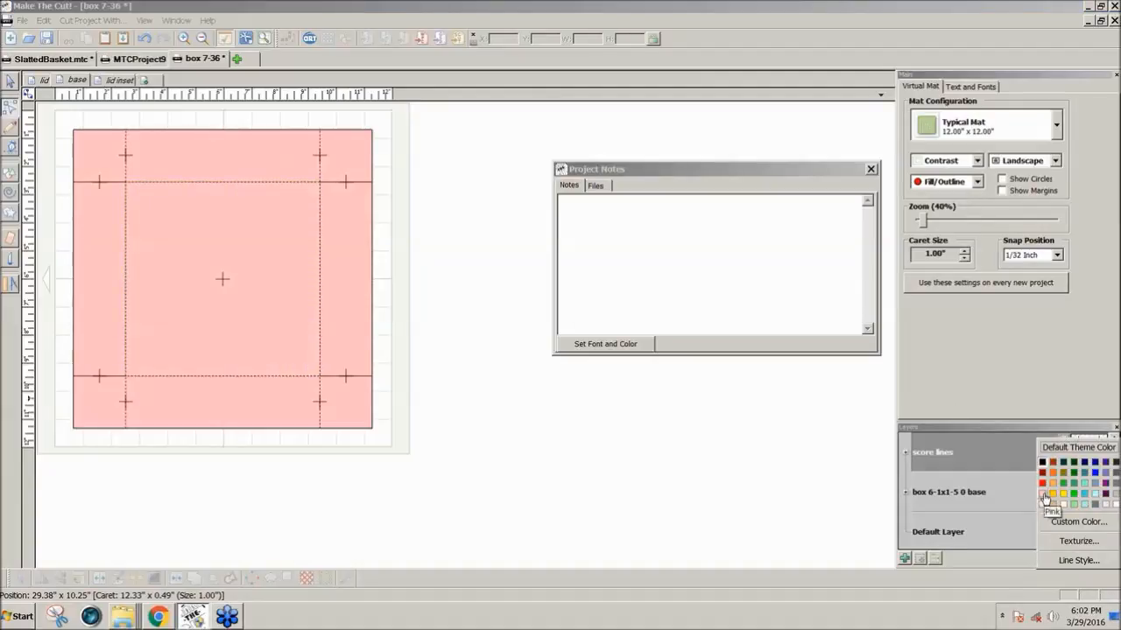
click(1044, 498)
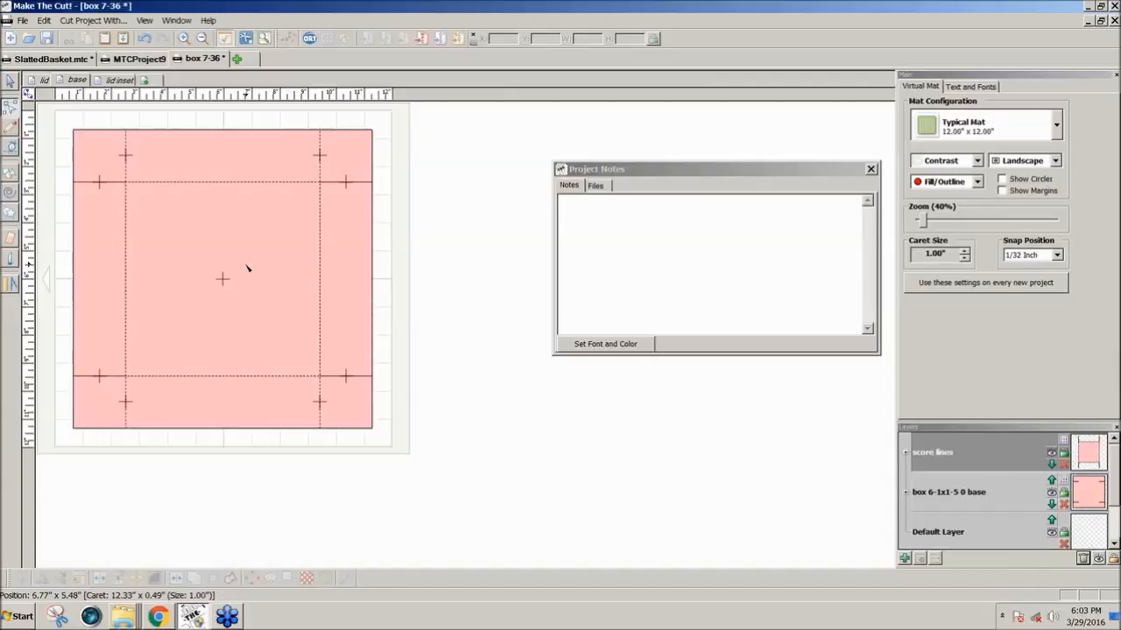
Join all shapes of the base layer while the score lines layer is hidden, and show the score lines again
click(1050, 456)
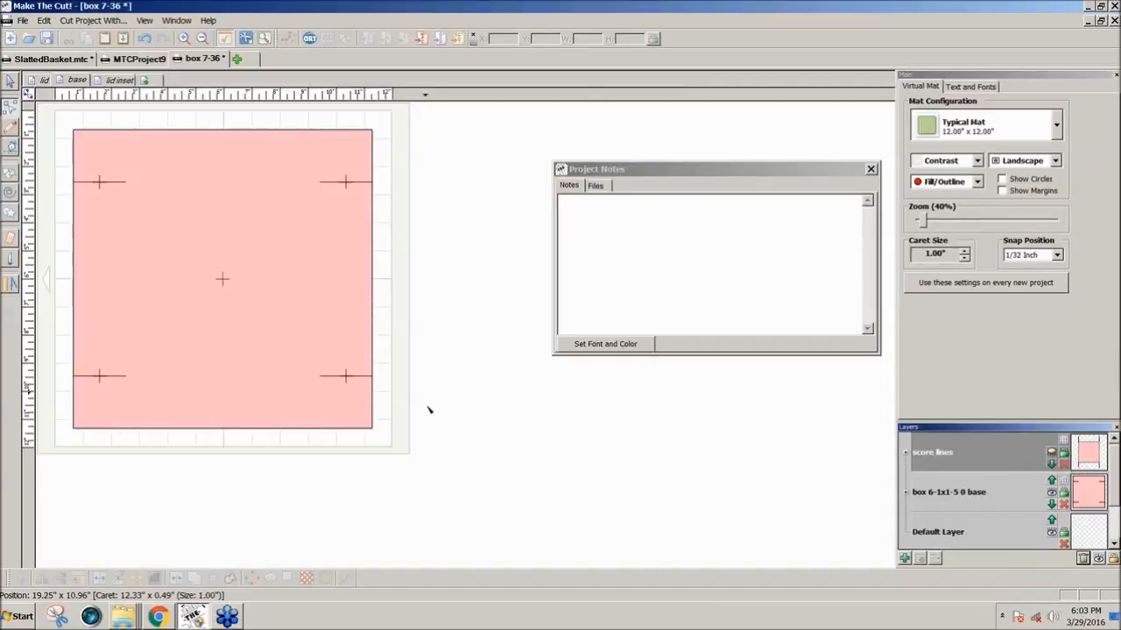
click(11, 81)
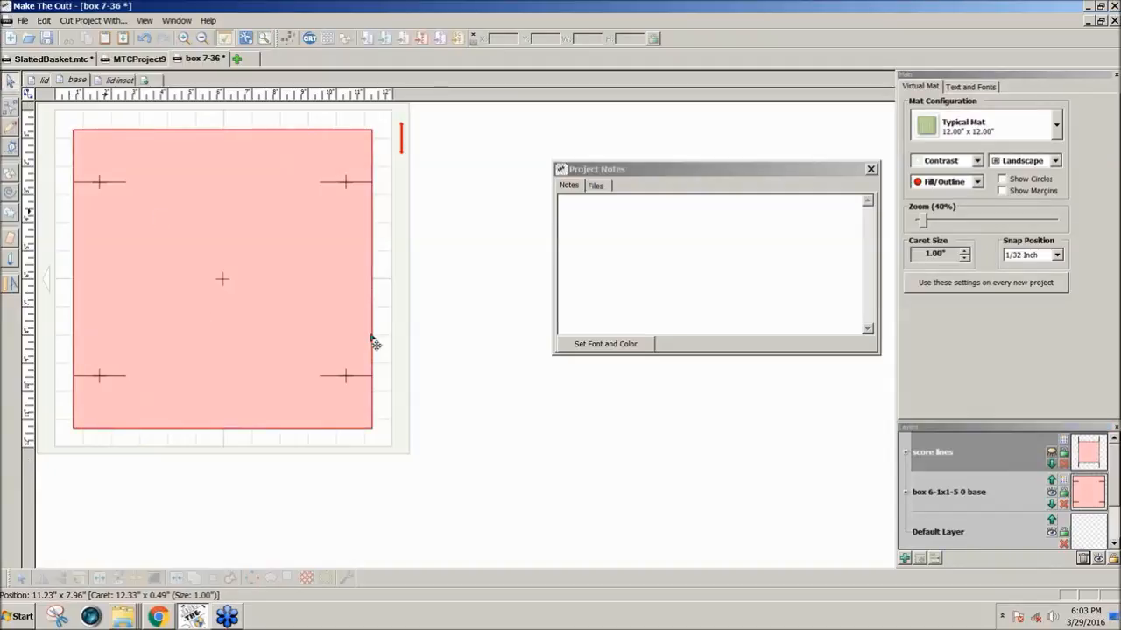
drag(428, 454, 56, 120)
click(175, 580)
click(1053, 454)
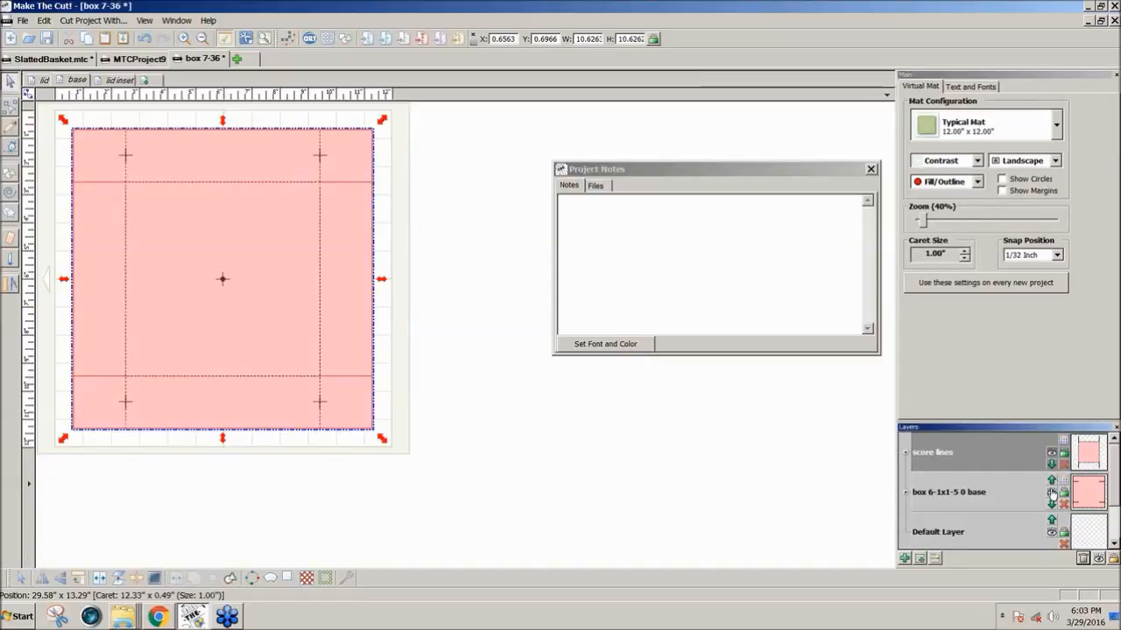
Hide the base layer, join all the score line shapes together, and show the base layer again
click(1052, 493)
drag(401, 442, 103, 147)
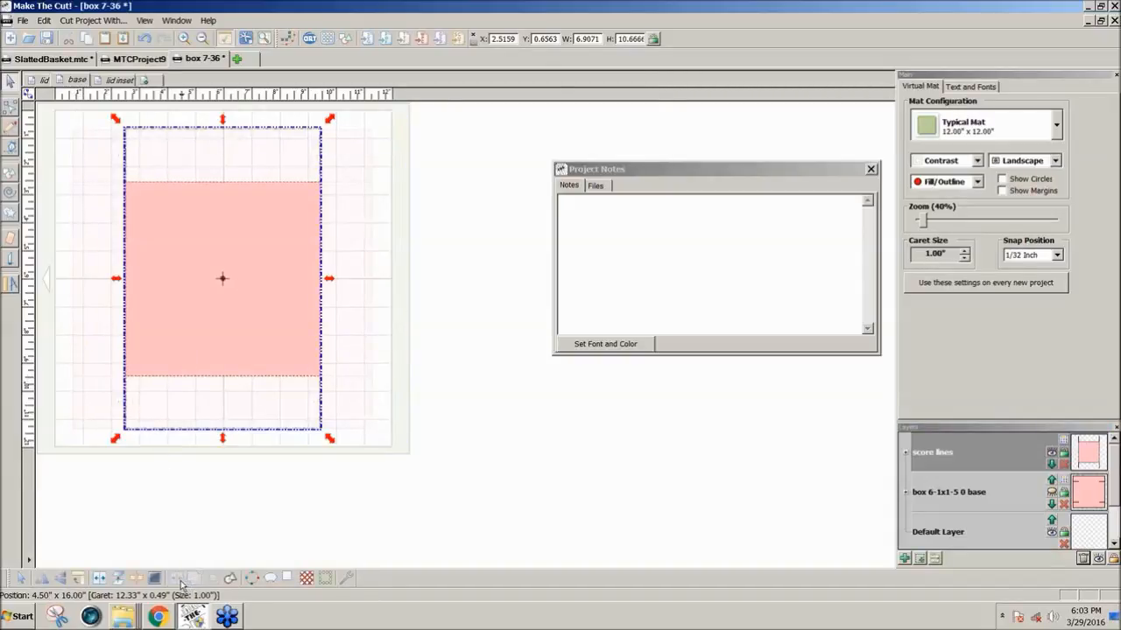
click(1052, 493)
click(531, 431)
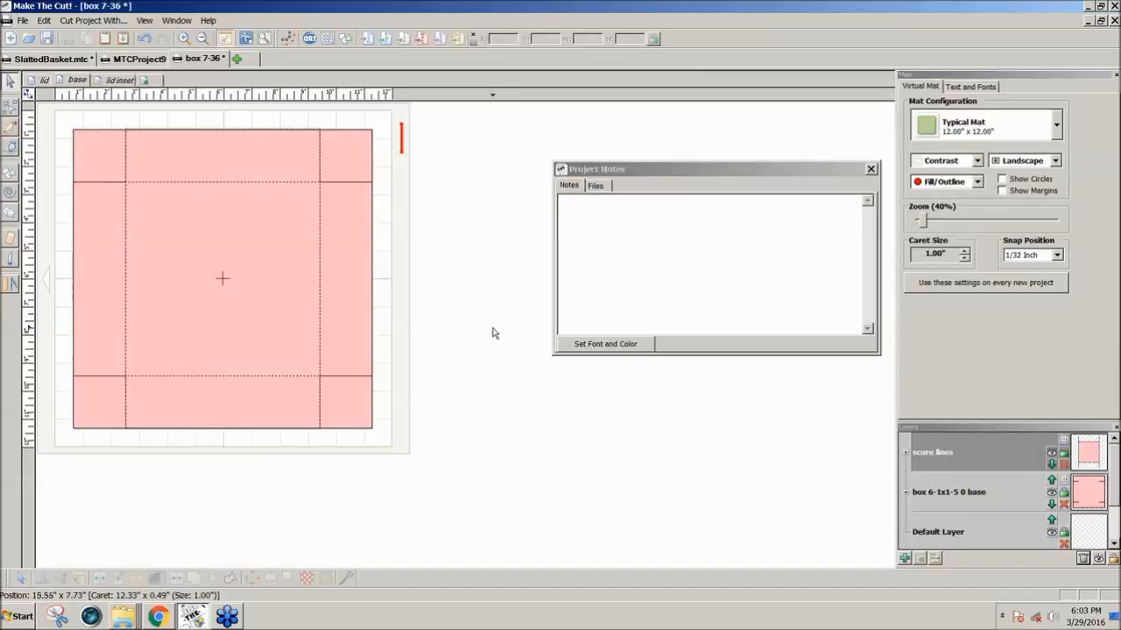
On the lid inset page, recolour the inset square's layer to Rose
click(123, 80)
click(185, 208)
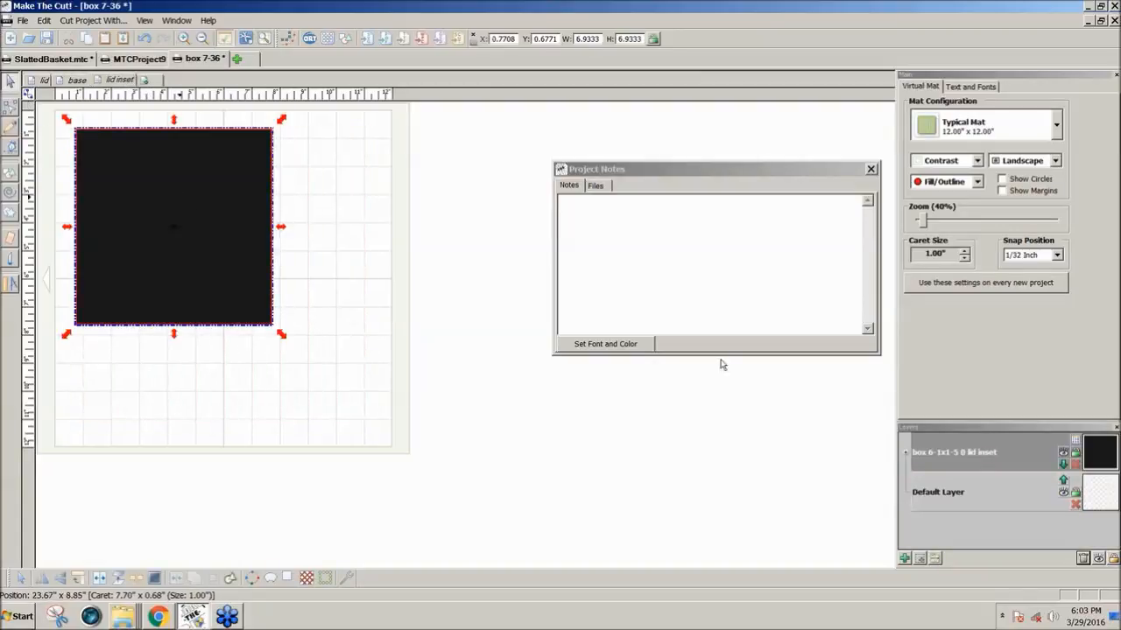
click(1077, 443)
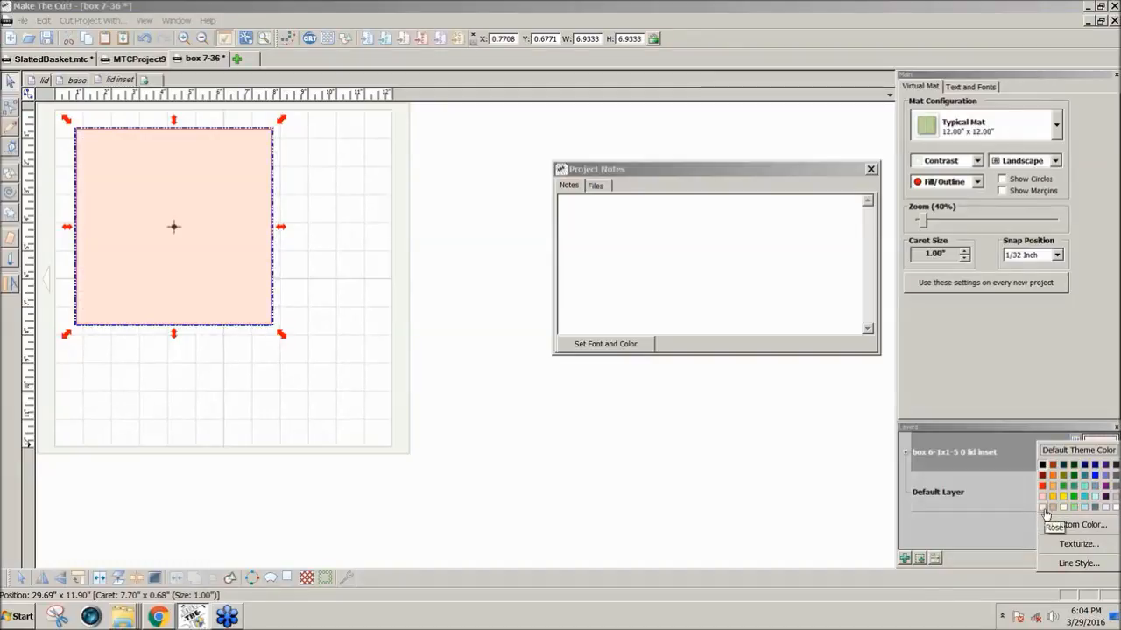
click(1044, 511)
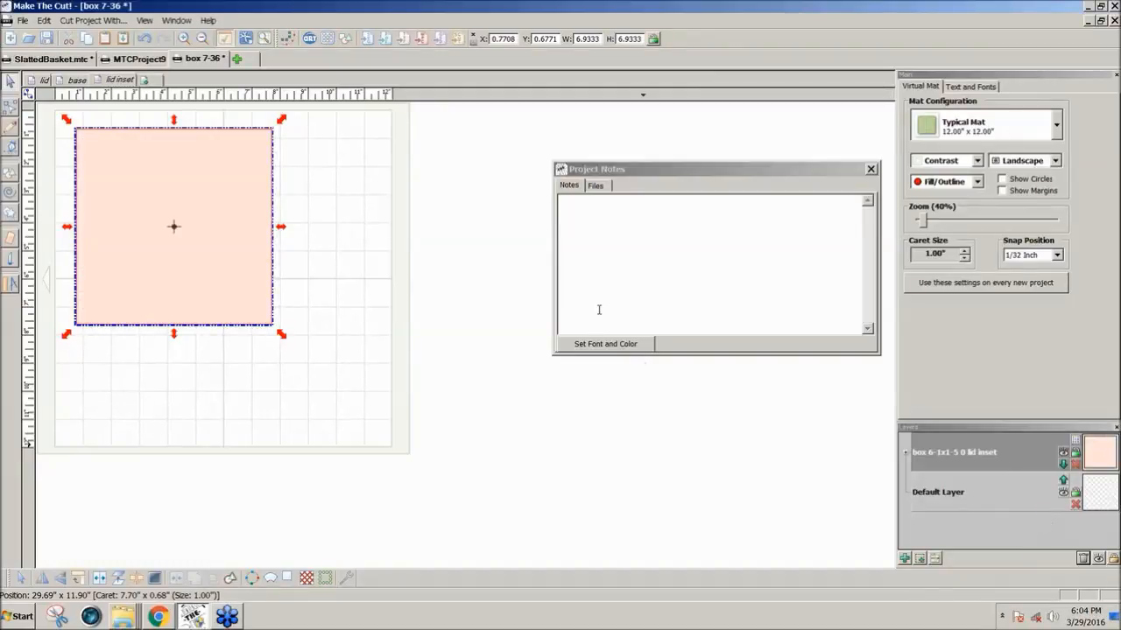
Copy the lid inset square onto the lid page
click(210, 222)
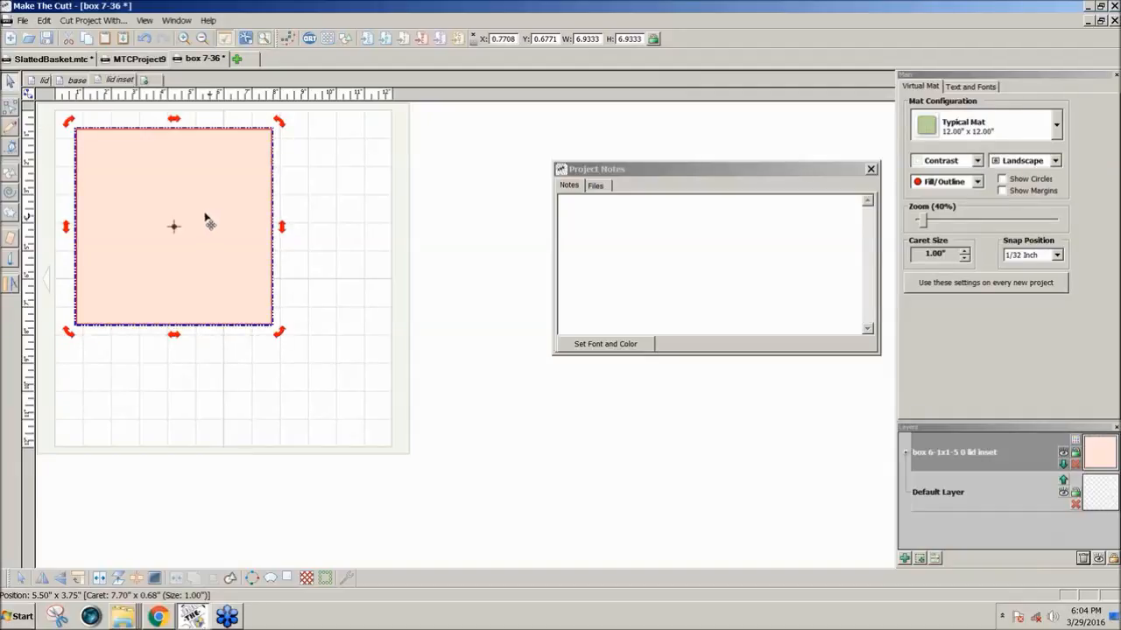
click(44, 82)
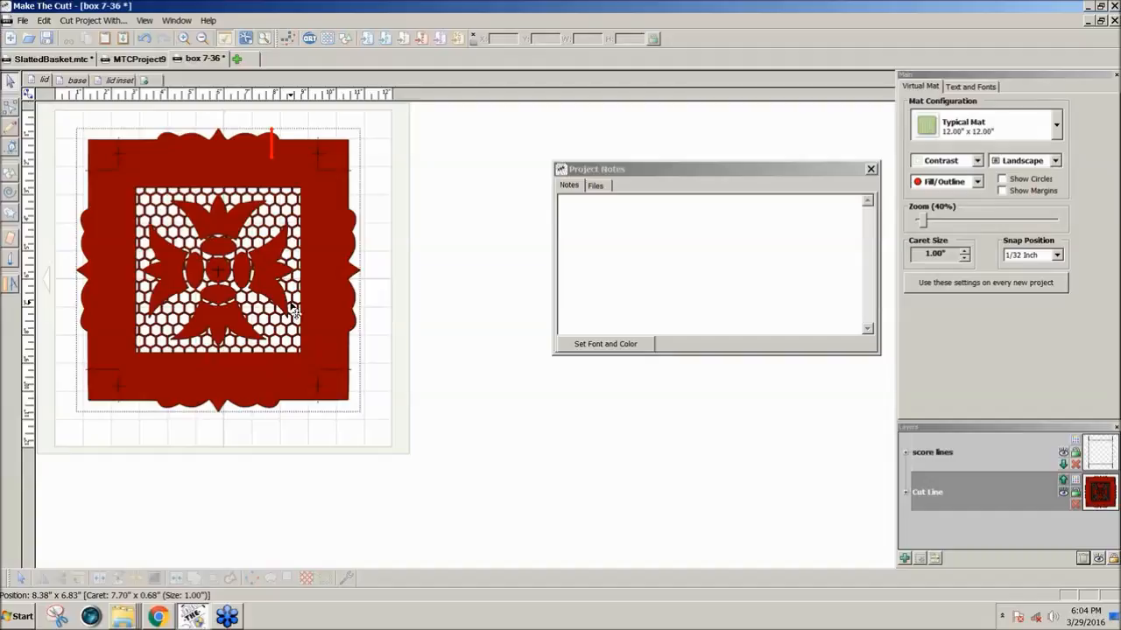
key(ctrl+v)
mouse_move(251, 262)
mouse_down()
mouse_move(289, 316)
mouse_move(256, 270)
mouse_up()
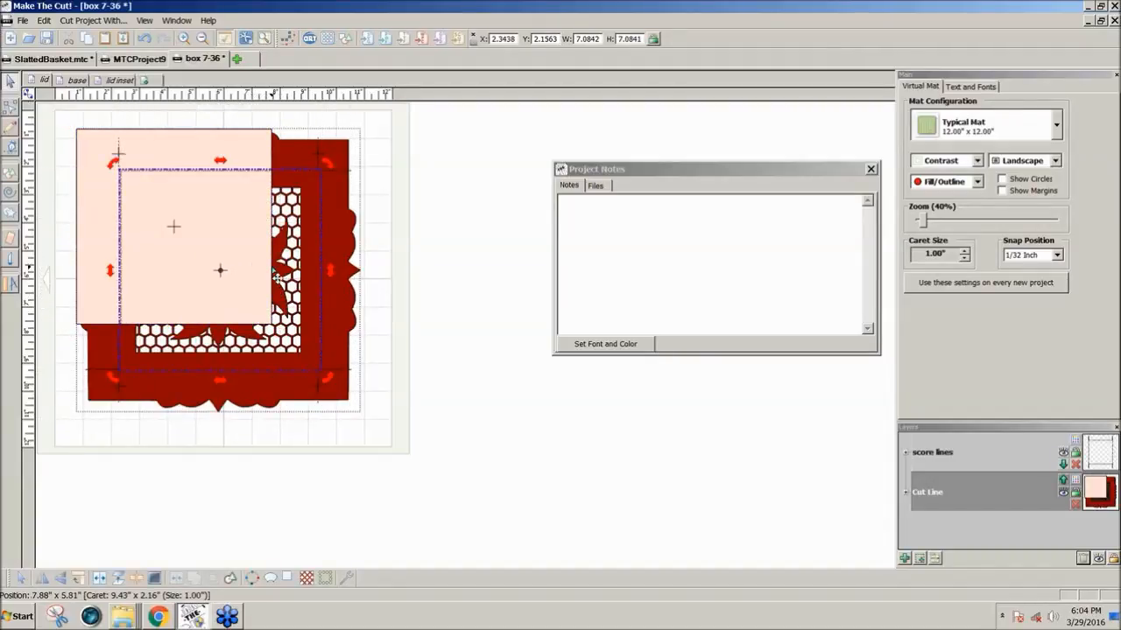
click(273, 268)
click(478, 257)
Put the pasted square on its own layer at the bottom of the layer order and position it behind the lid's cutout pattern
click(225, 168)
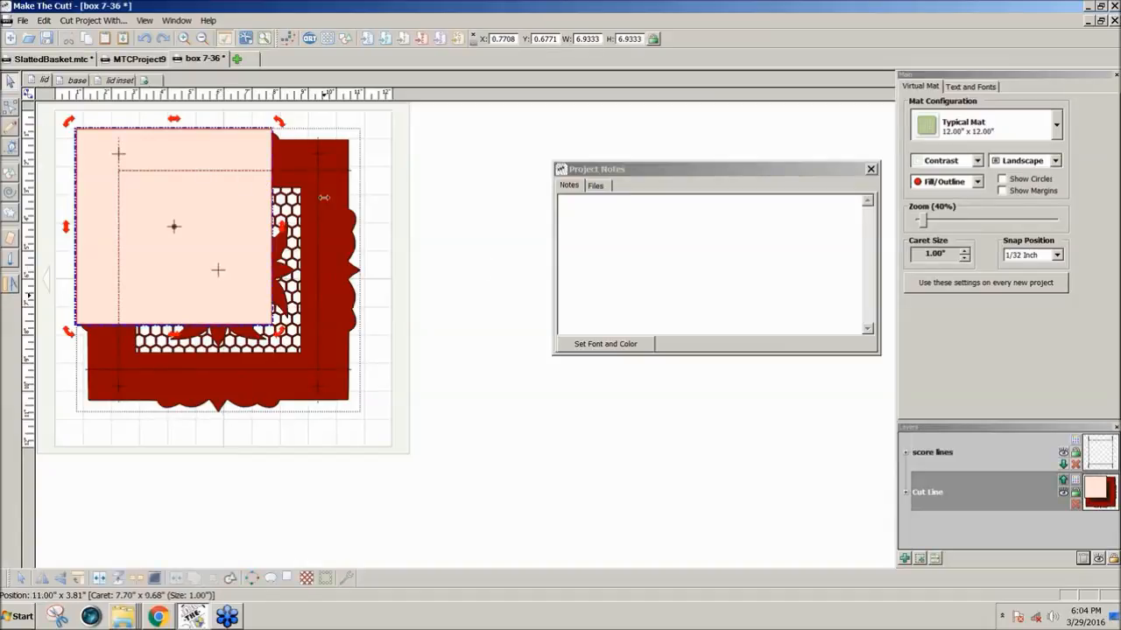
click(919, 559)
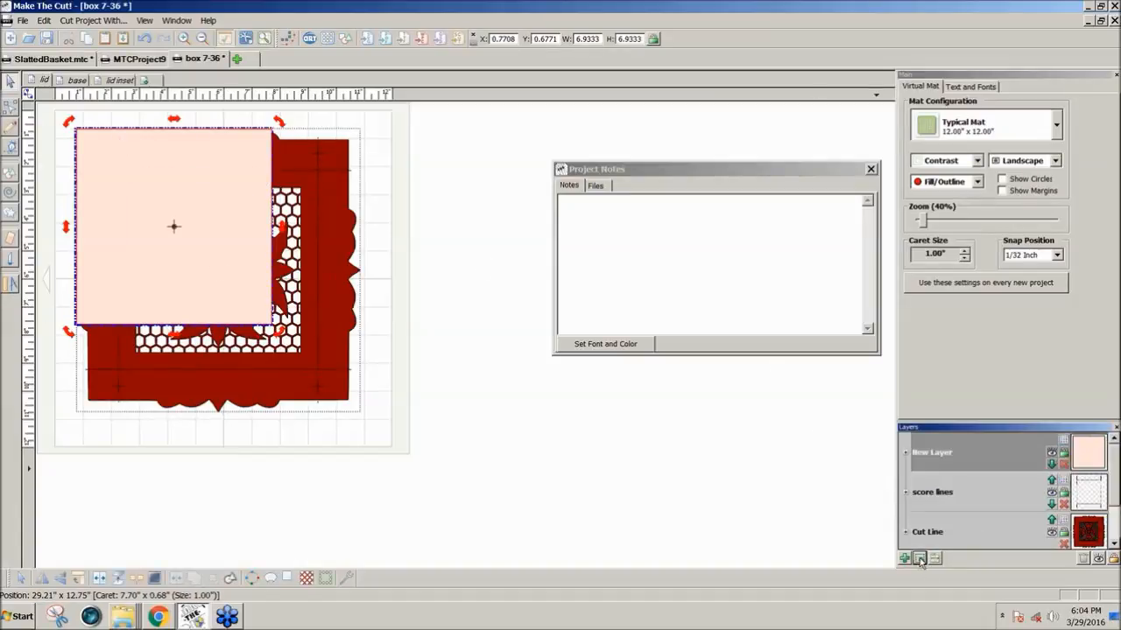
right_click(938, 457)
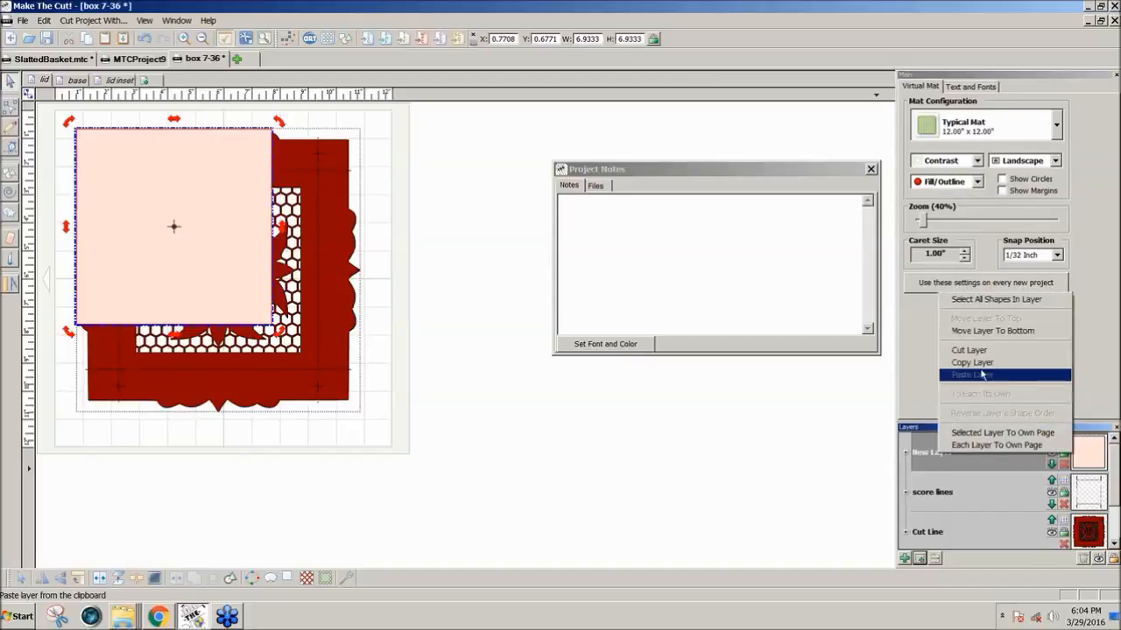
click(980, 333)
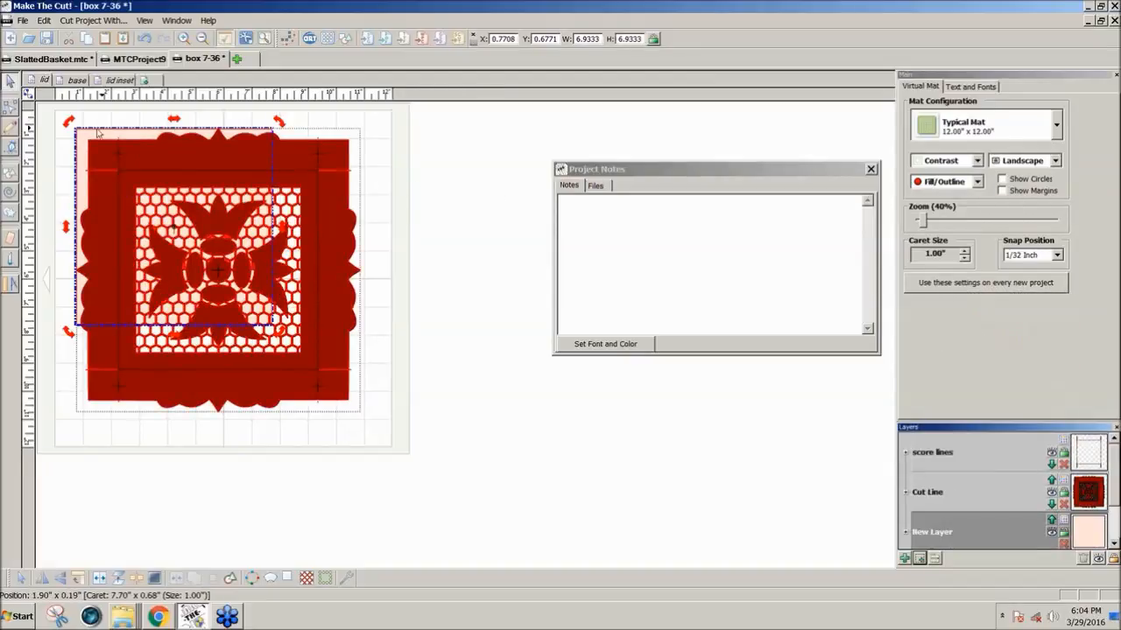
drag(94, 141, 140, 184)
click(390, 231)
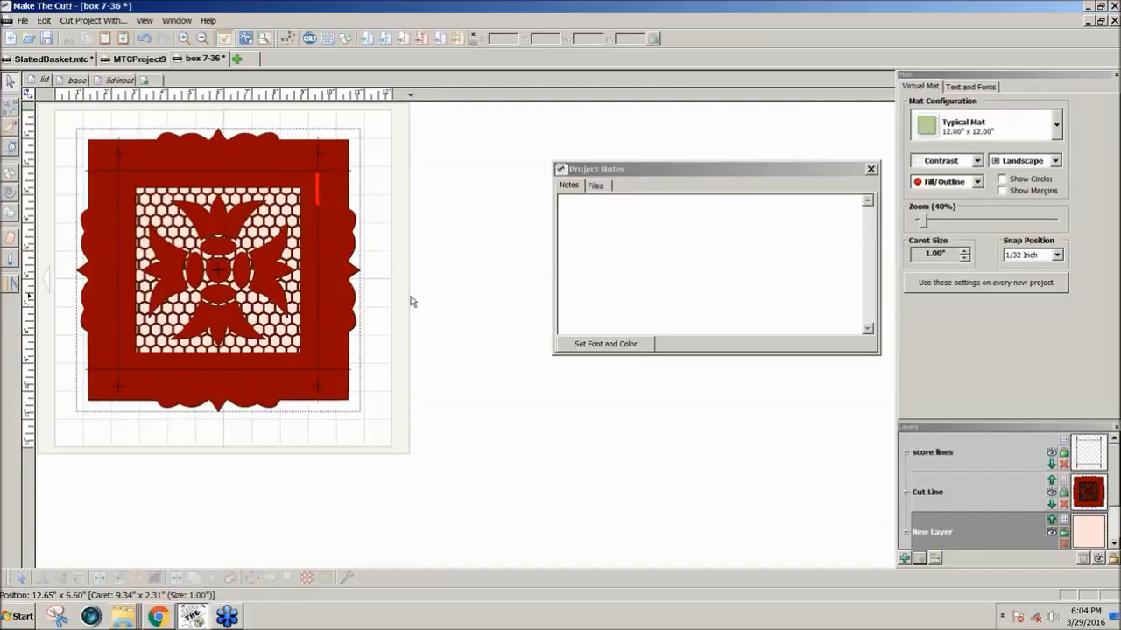
Rename the pasted square's layer as Acetate
scroll(921, 536, down, 1)
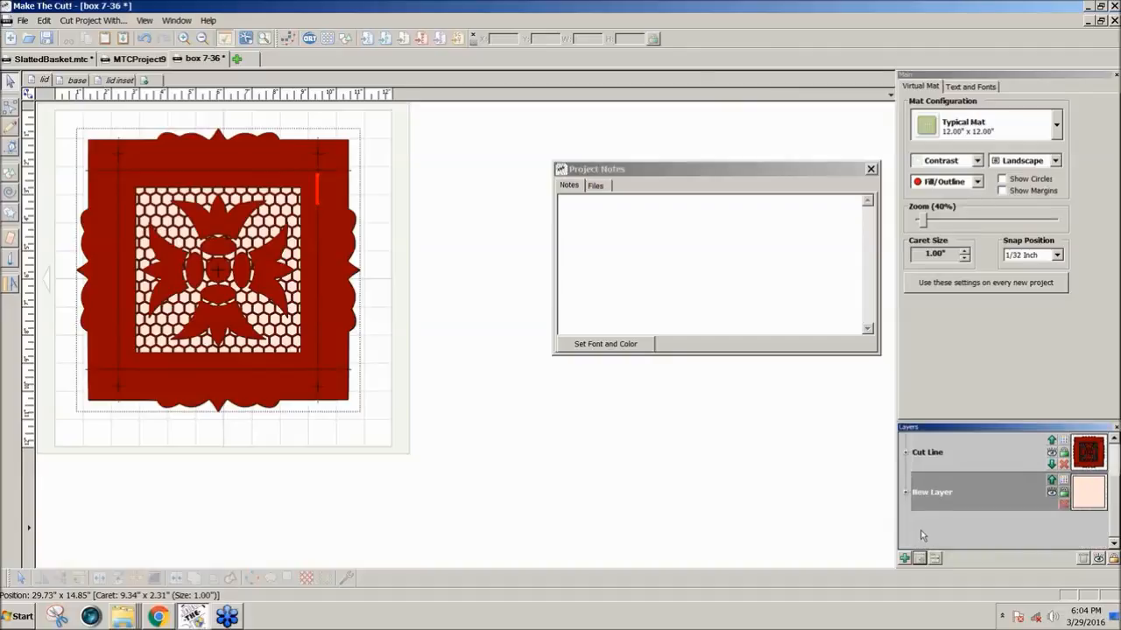
double_click(930, 493)
text(Acetate)
key(Return)
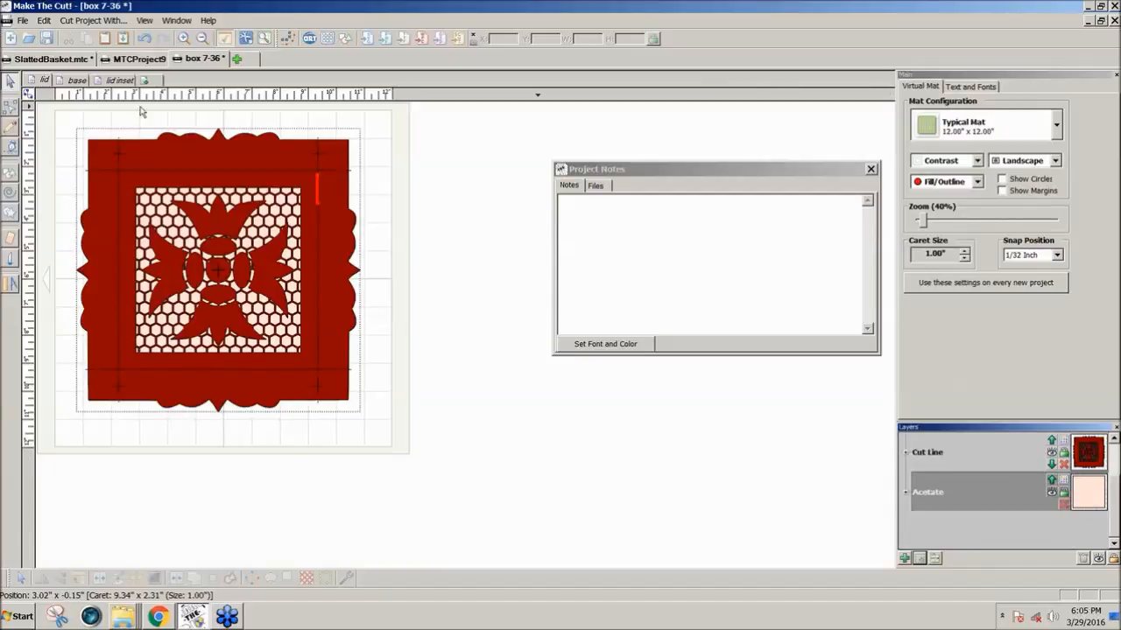
Review the base and lid inset pages and return to the lid page
click(75, 80)
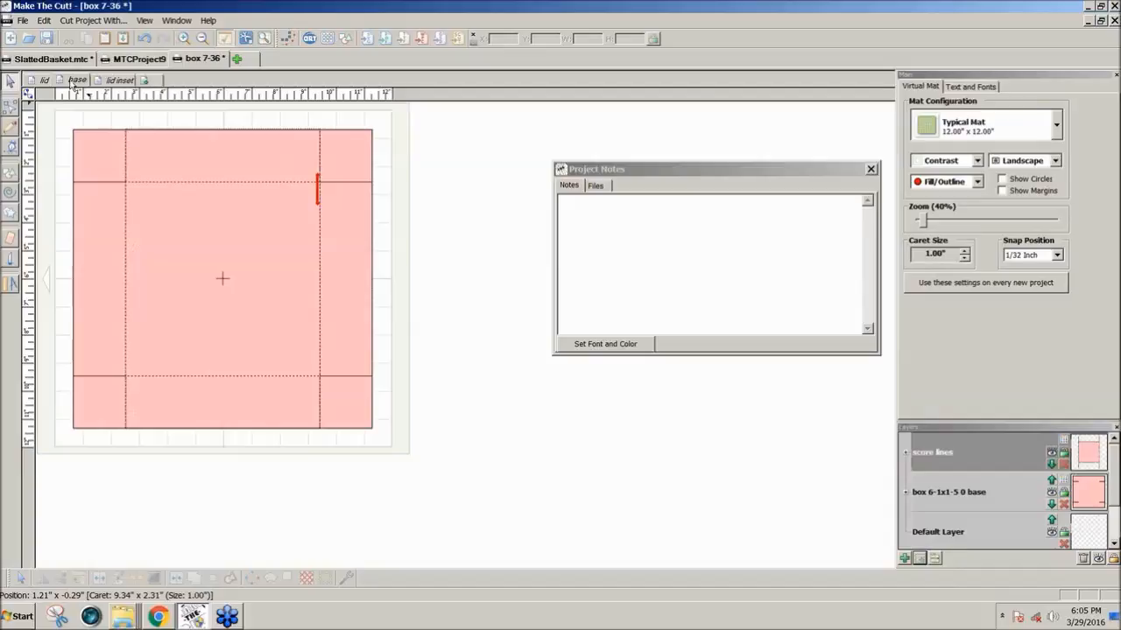
click(116, 81)
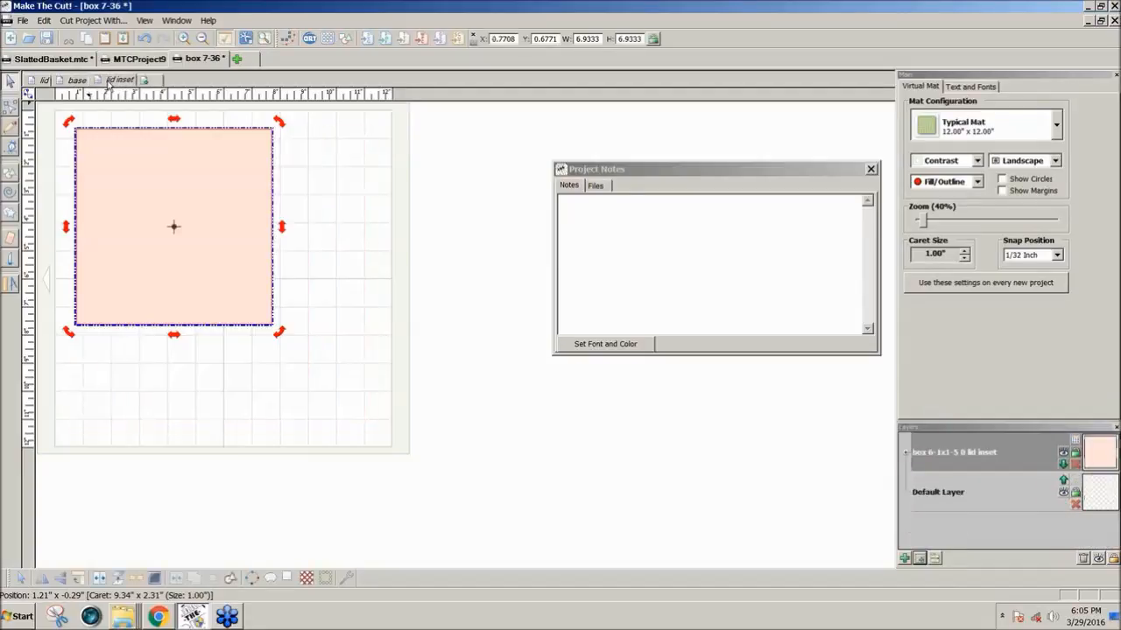
click(76, 81)
click(47, 81)
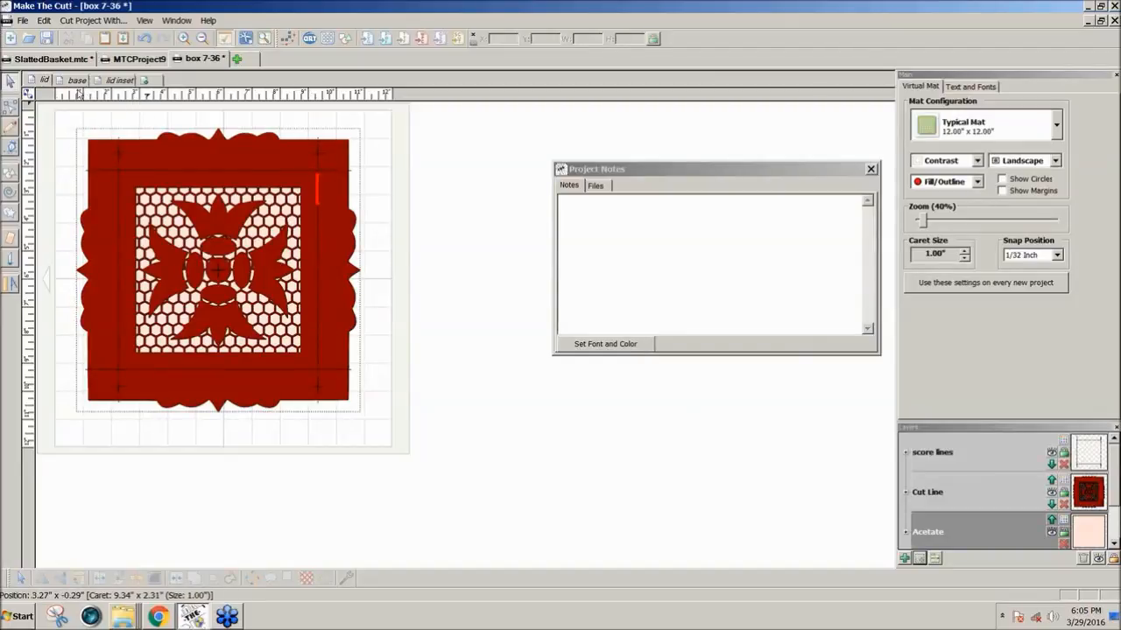
Import box 7-35 from the gallery into the empty MTCProject9 project, and close the gallery and the project notes
click(140, 60)
click(331, 40)
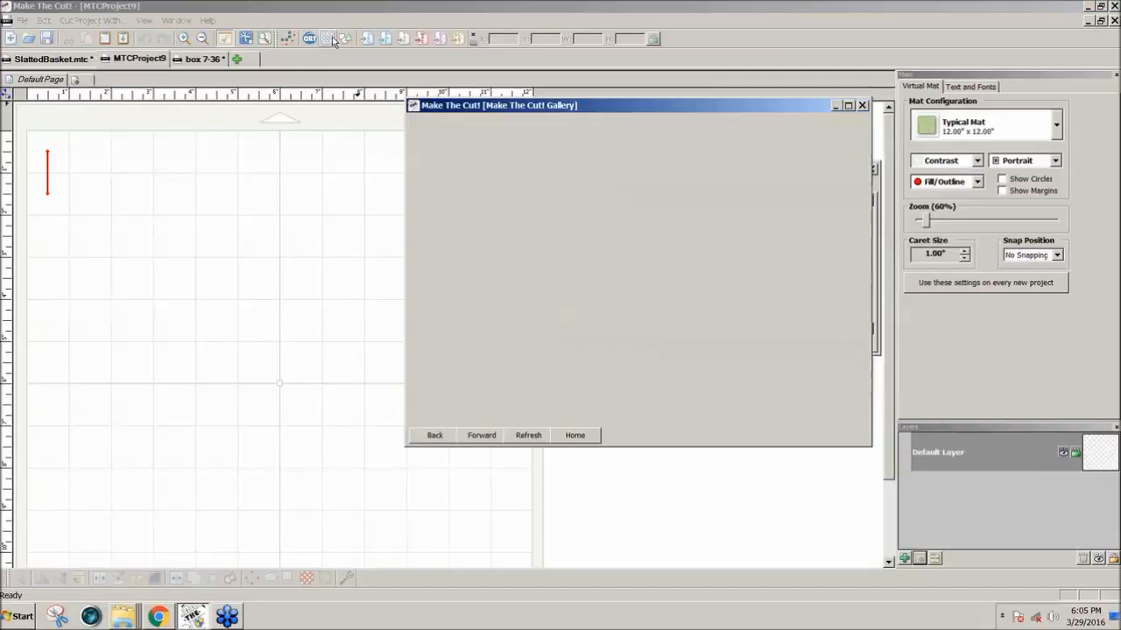
click(630, 294)
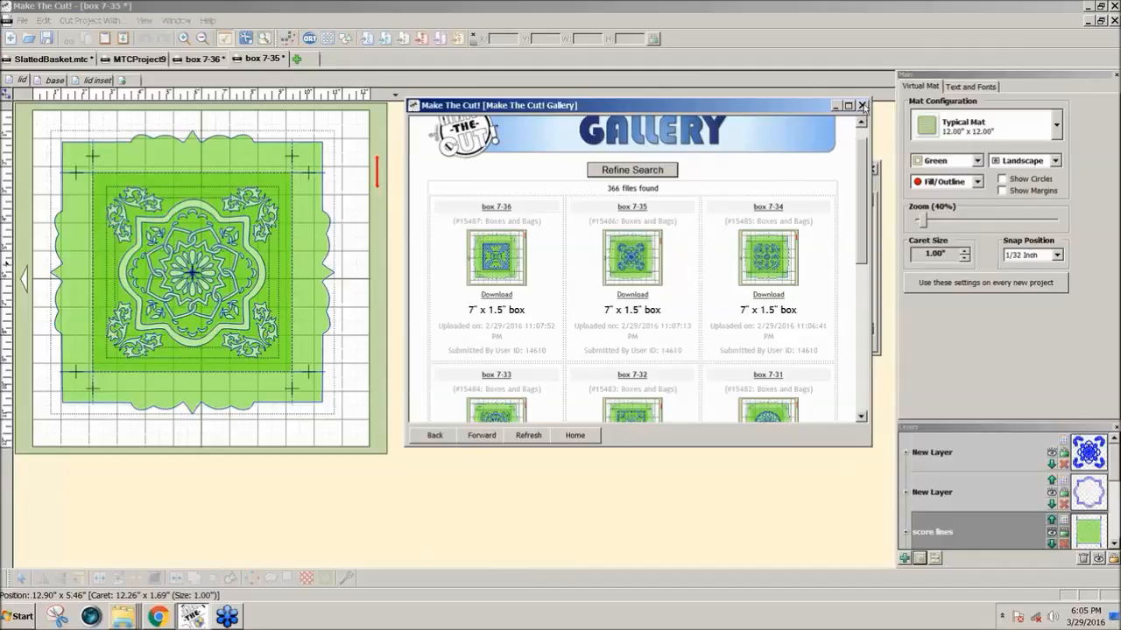
click(861, 106)
click(870, 170)
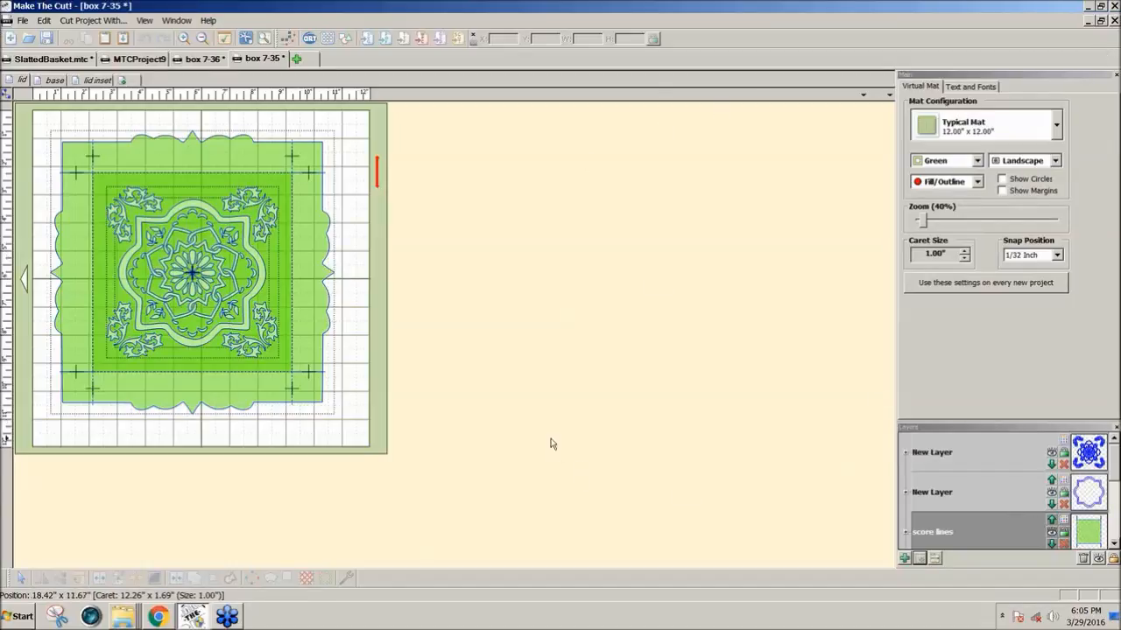
Hide the score lines and the scalloped frame layer, join the remaining lid shapes, and colour the joined shape Dark blue
click(1053, 538)
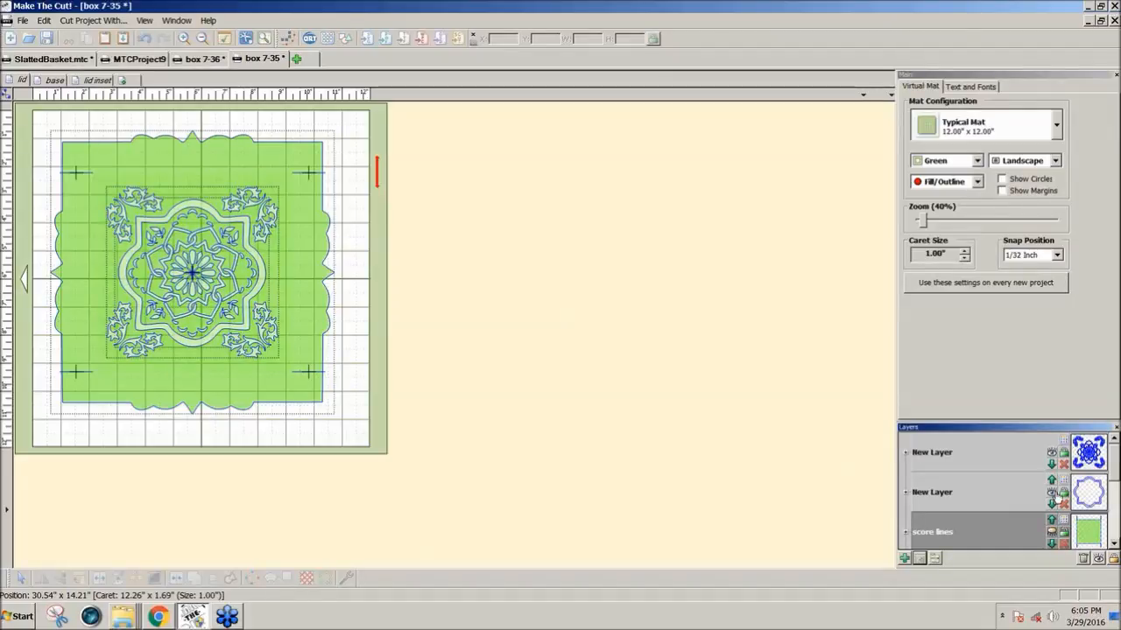
click(1052, 493)
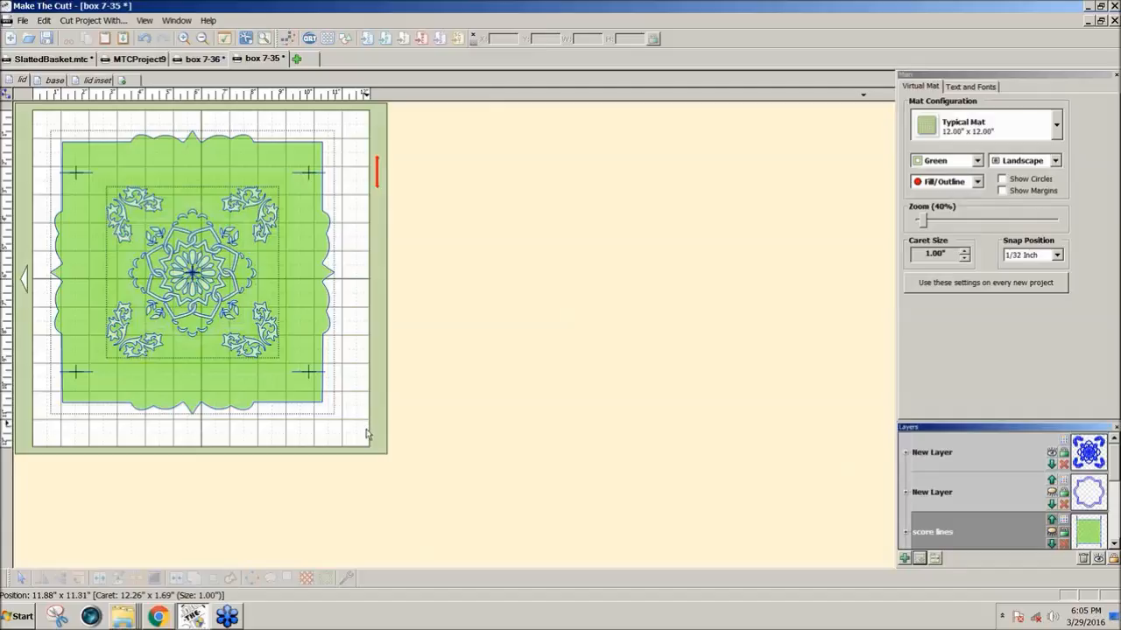
drag(366, 435, 30, 119)
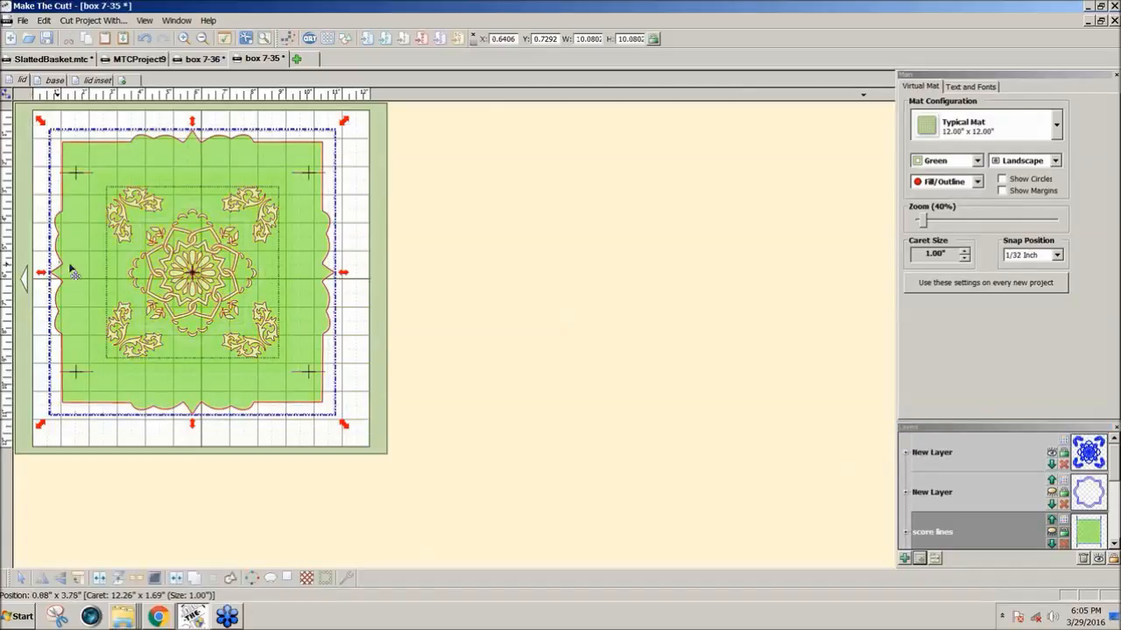
click(177, 580)
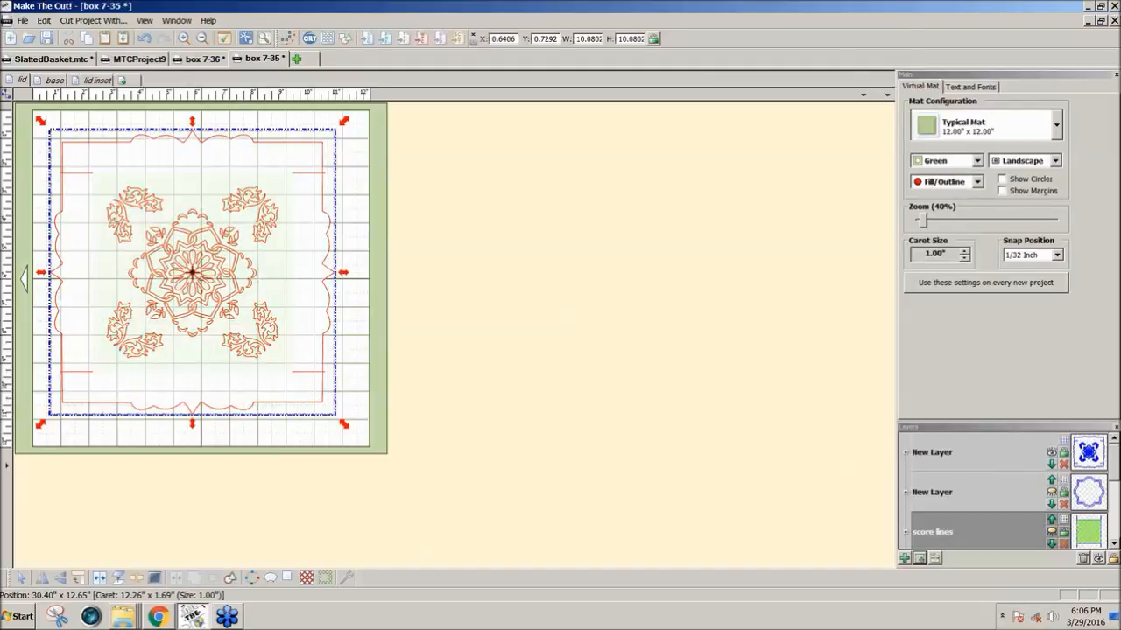
click(1065, 445)
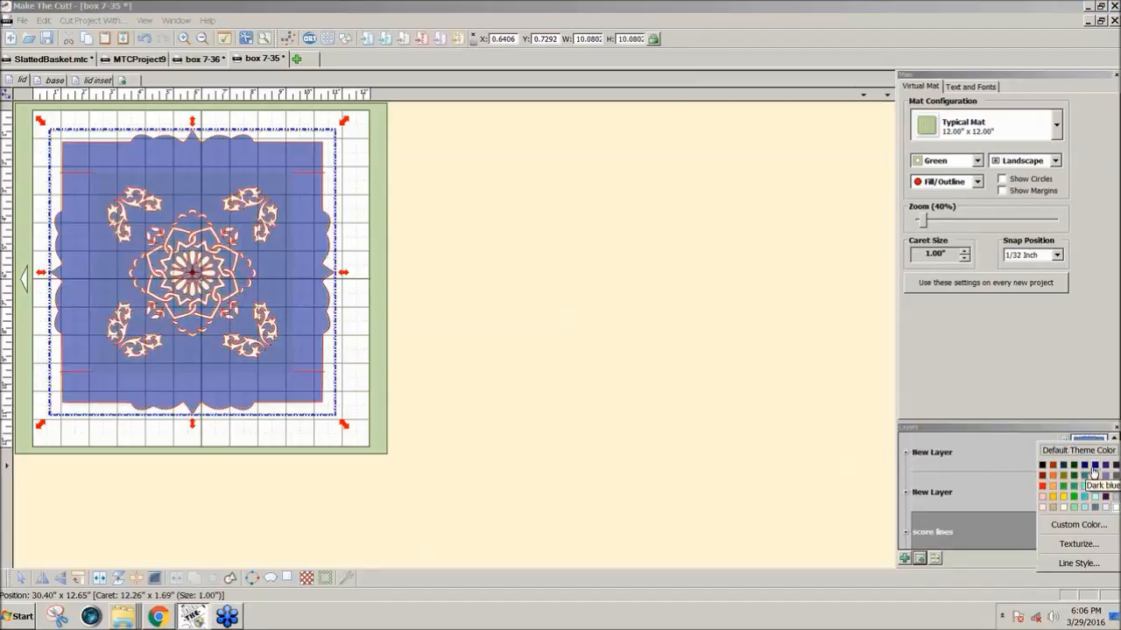
click(1094, 471)
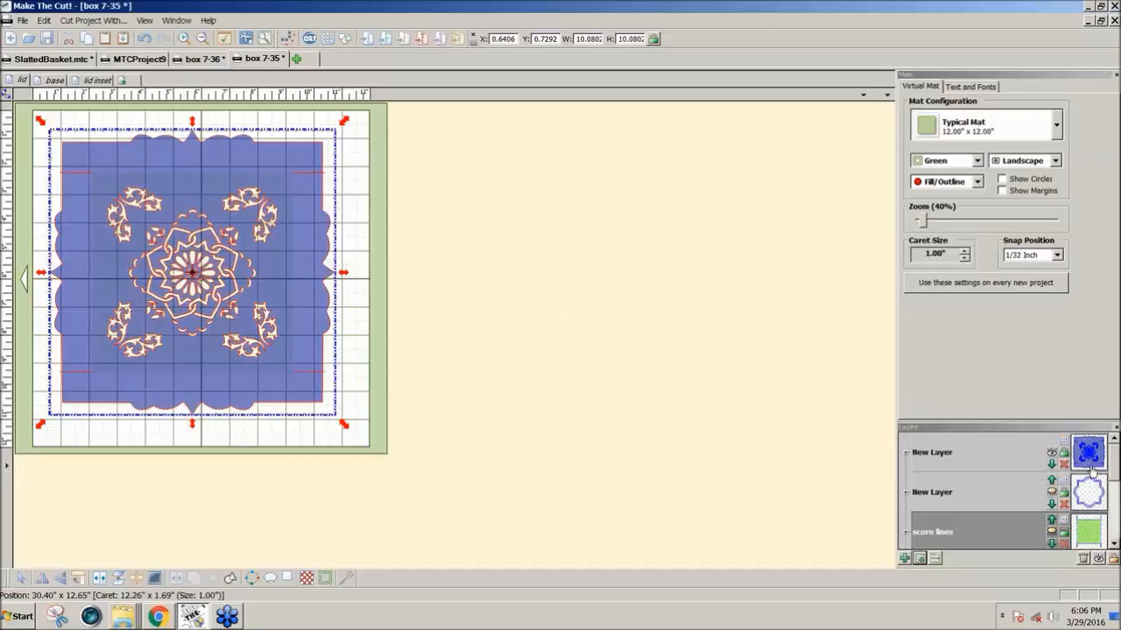
Set the mat colour to Contrast and recolour the joined lid shape purple
click(977, 162)
click(942, 255)
click(507, 308)
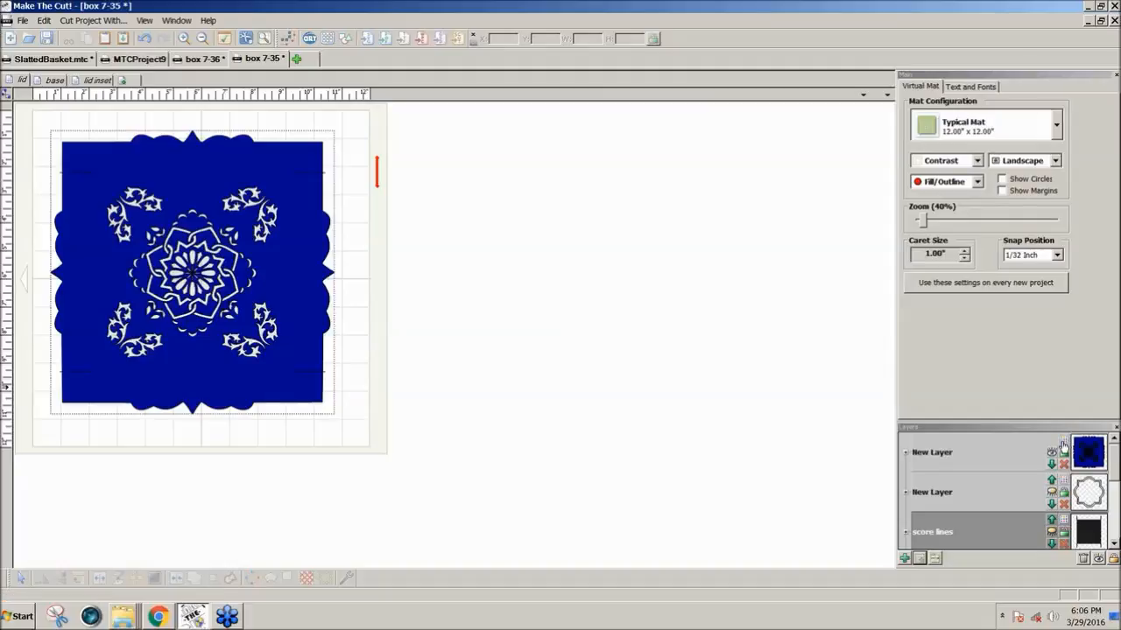
click(1088, 453)
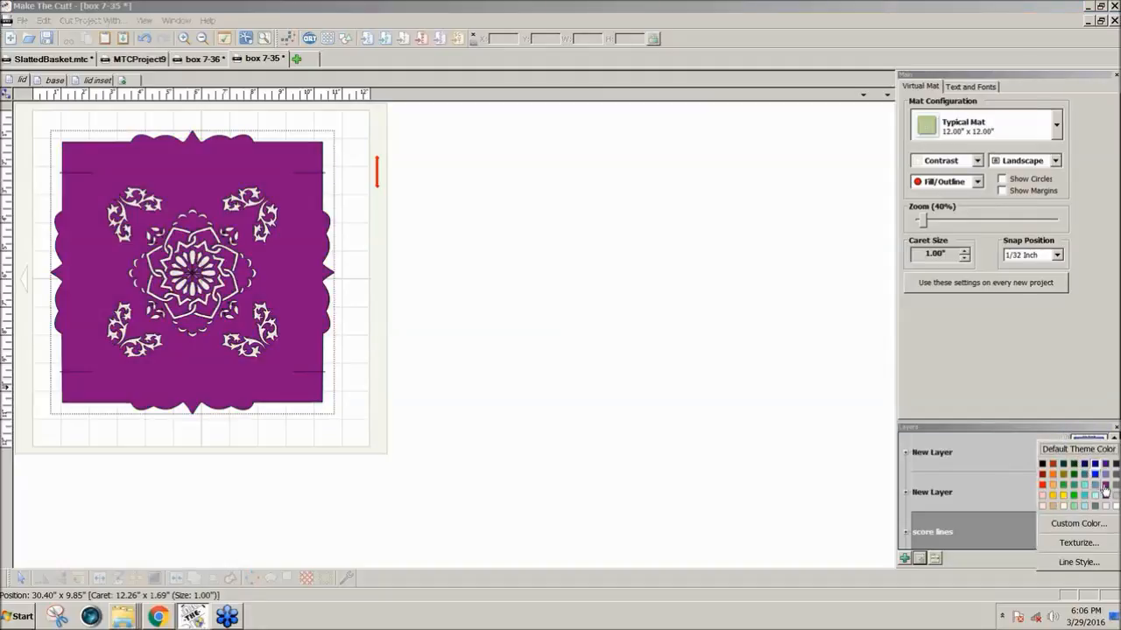
click(1105, 484)
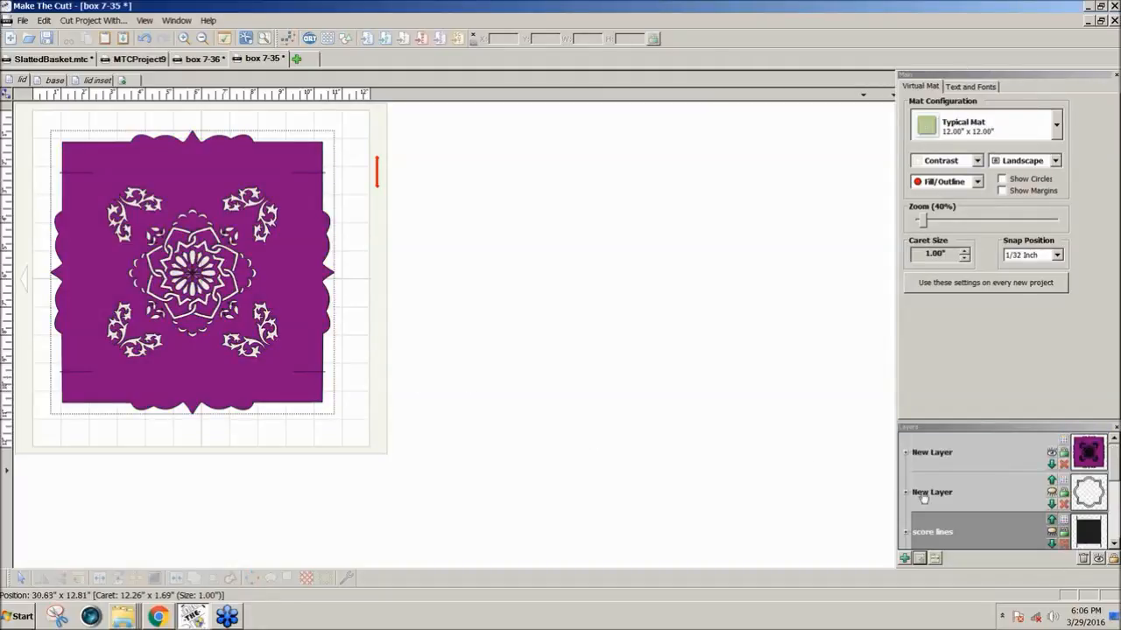
Show the scalloped frame layer, move it above the purple lid layer, and colour the frame Lavender
click(1055, 483)
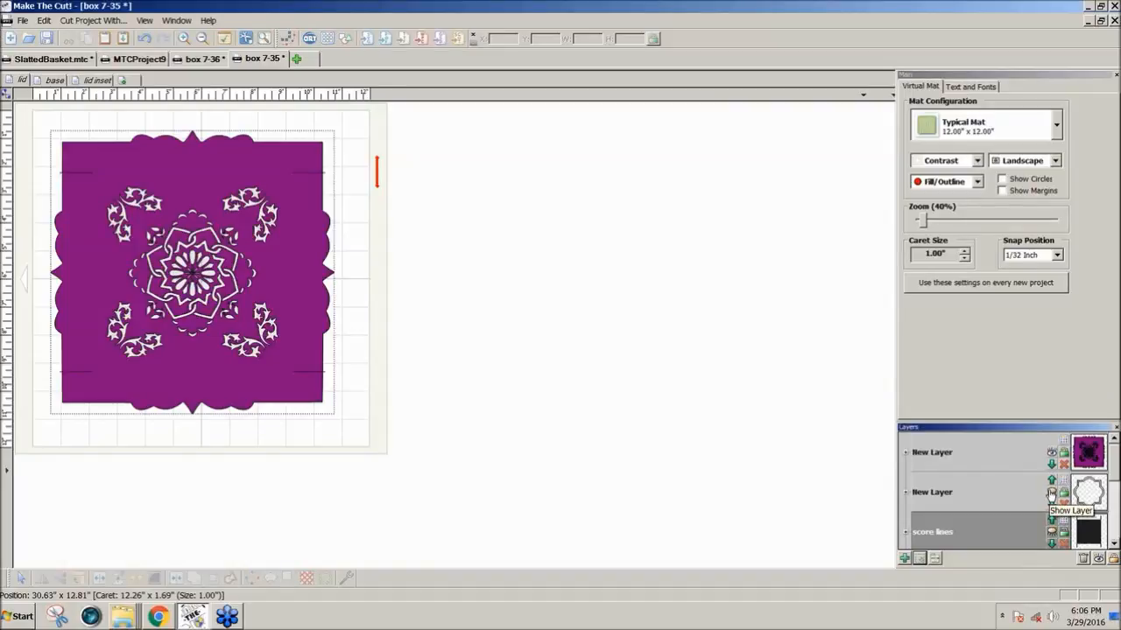
click(1053, 481)
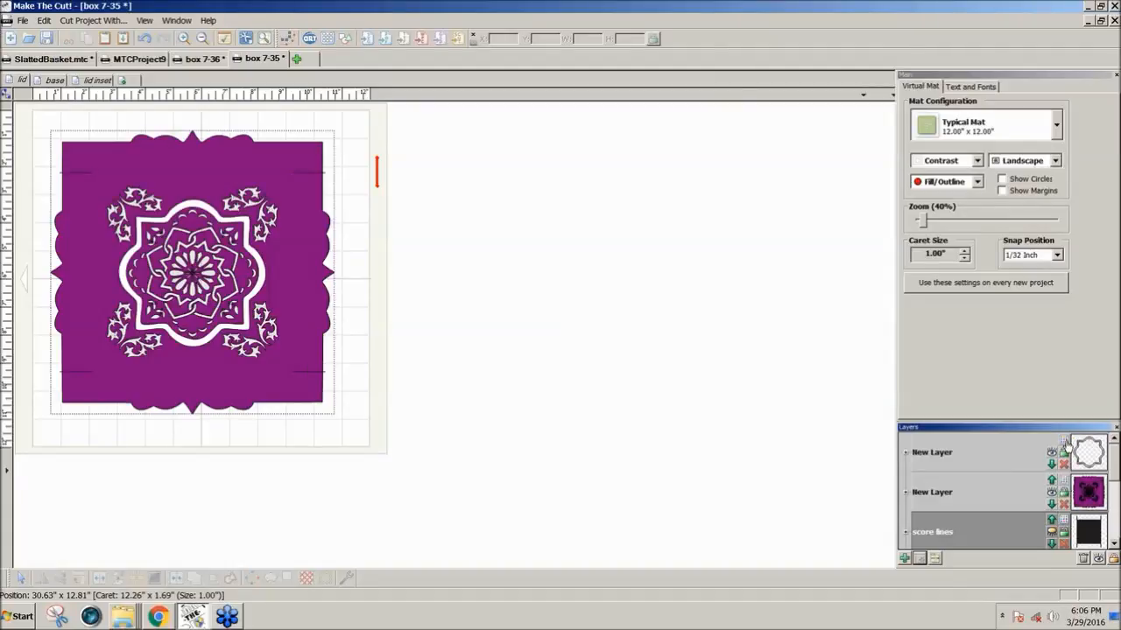
click(1065, 446)
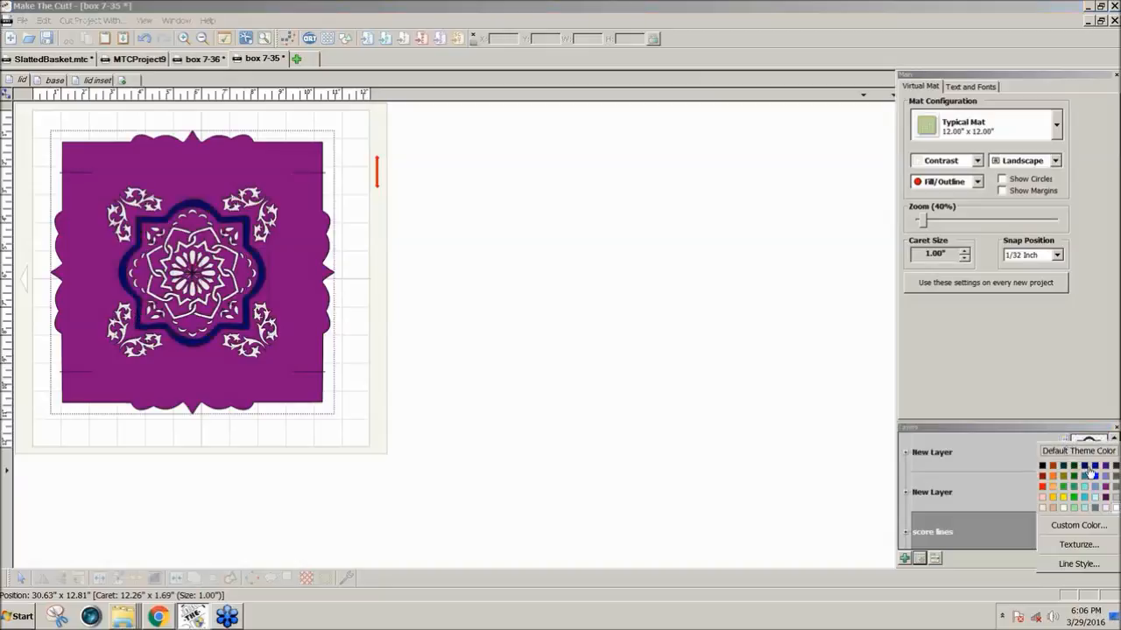
click(1107, 511)
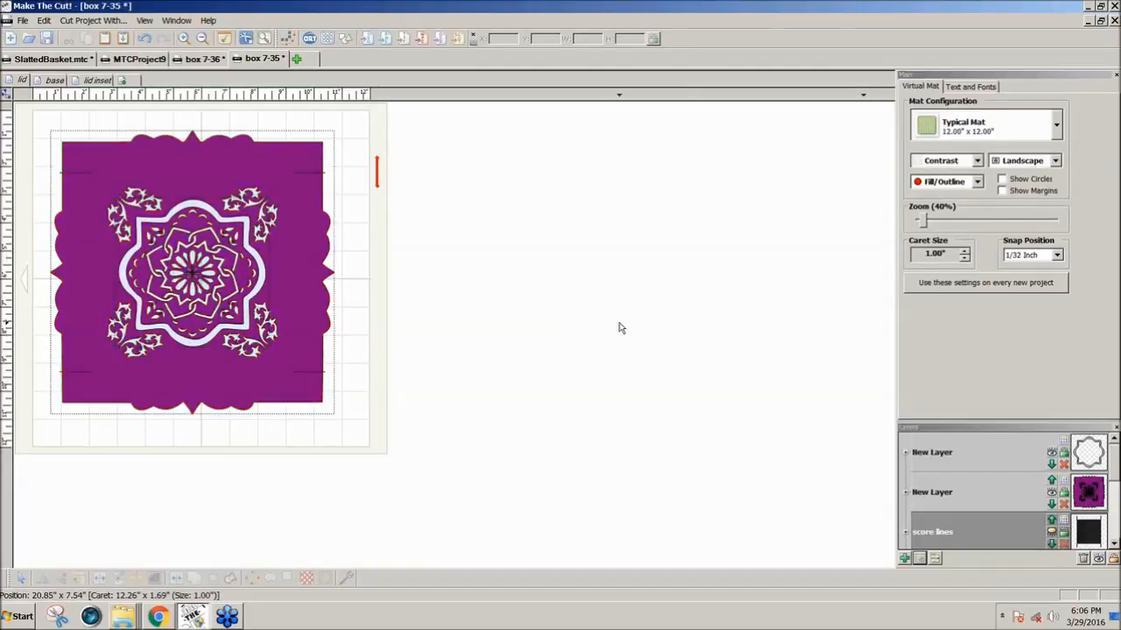
Show the score lines layer and move it to the top of the layer order
click(1051, 534)
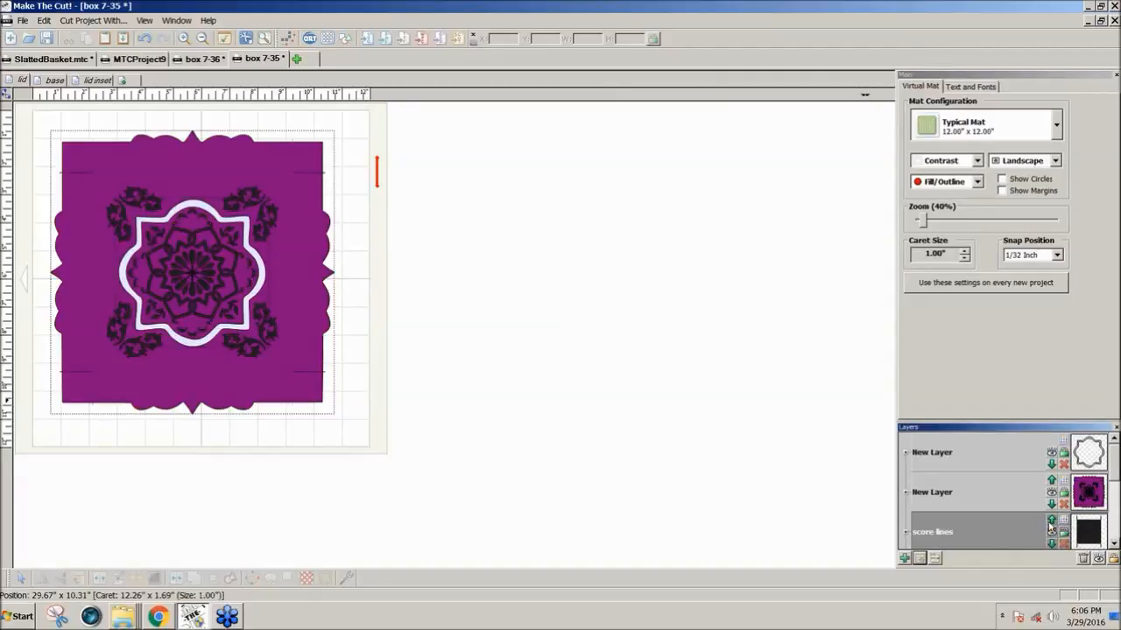
click(1053, 522)
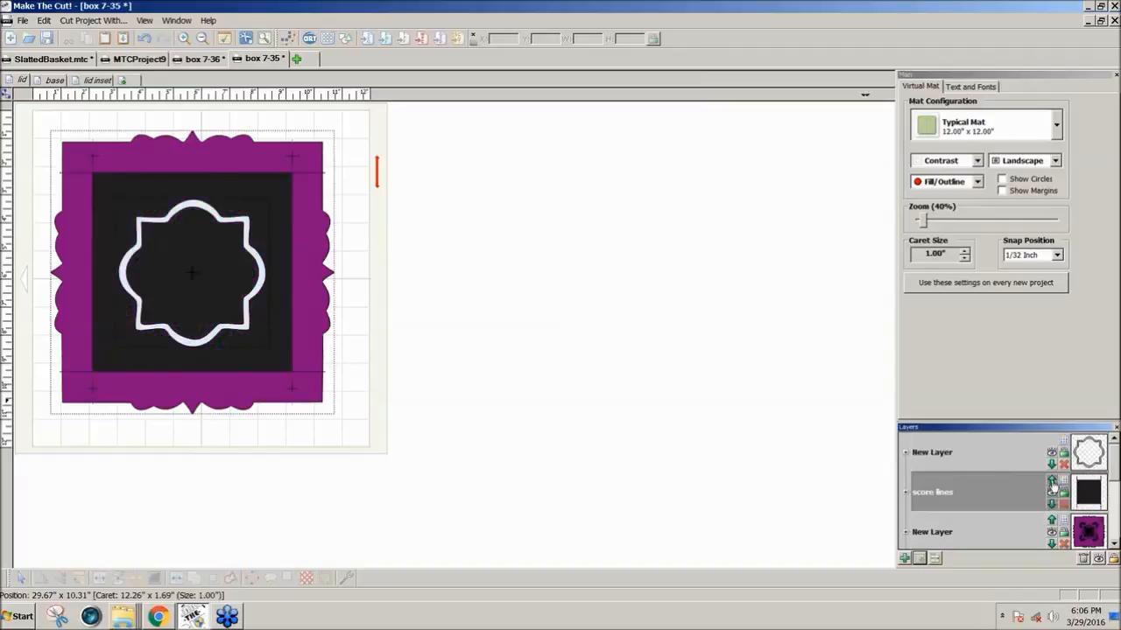
click(1051, 481)
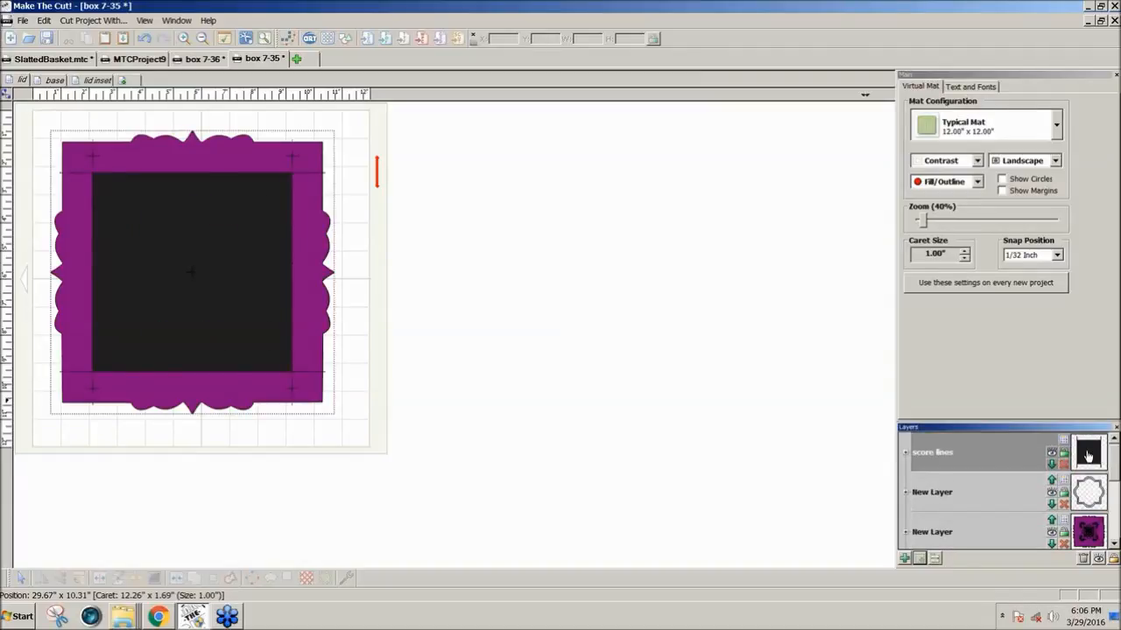
In node editing, break the node at the upper-left corner of the filled score line square
click(6, 94)
click(10, 109)
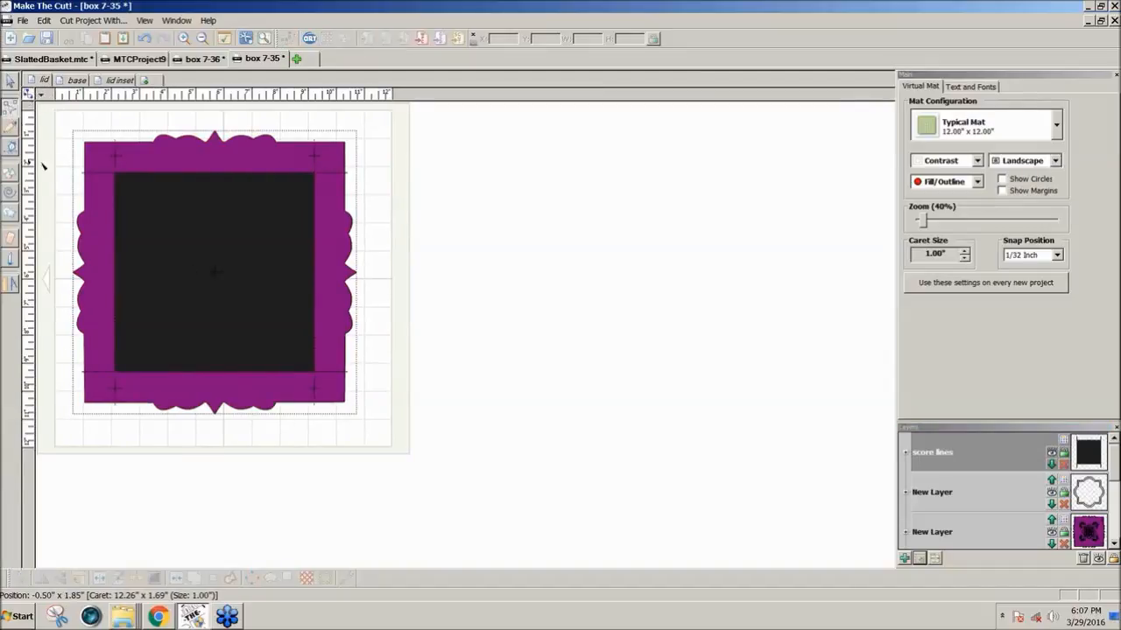
click(118, 175)
right_click(118, 175)
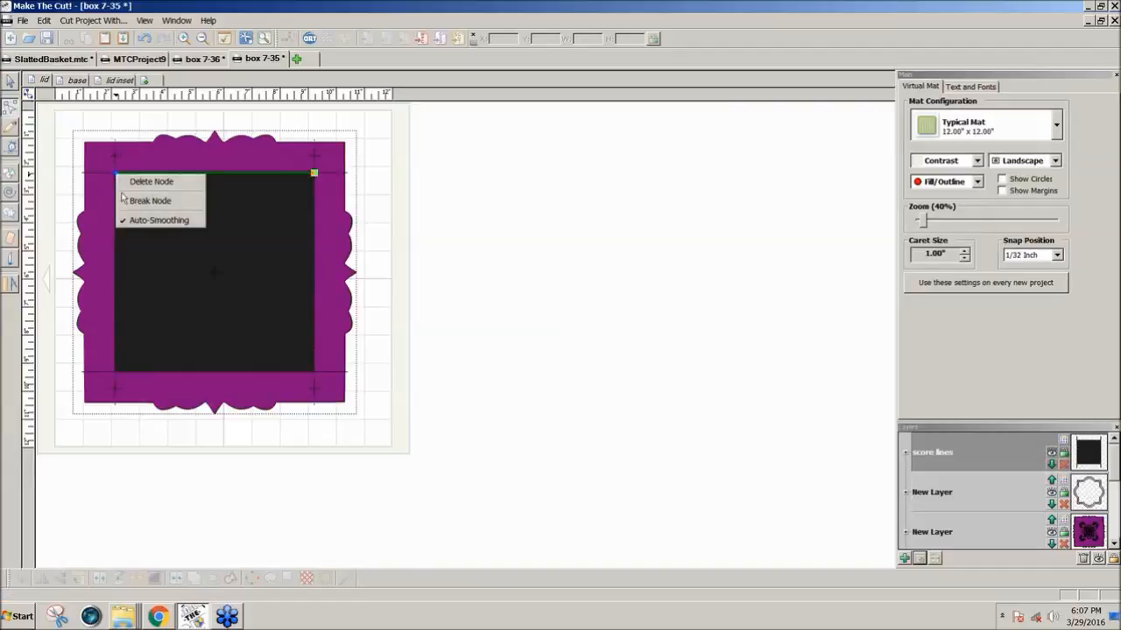
click(141, 201)
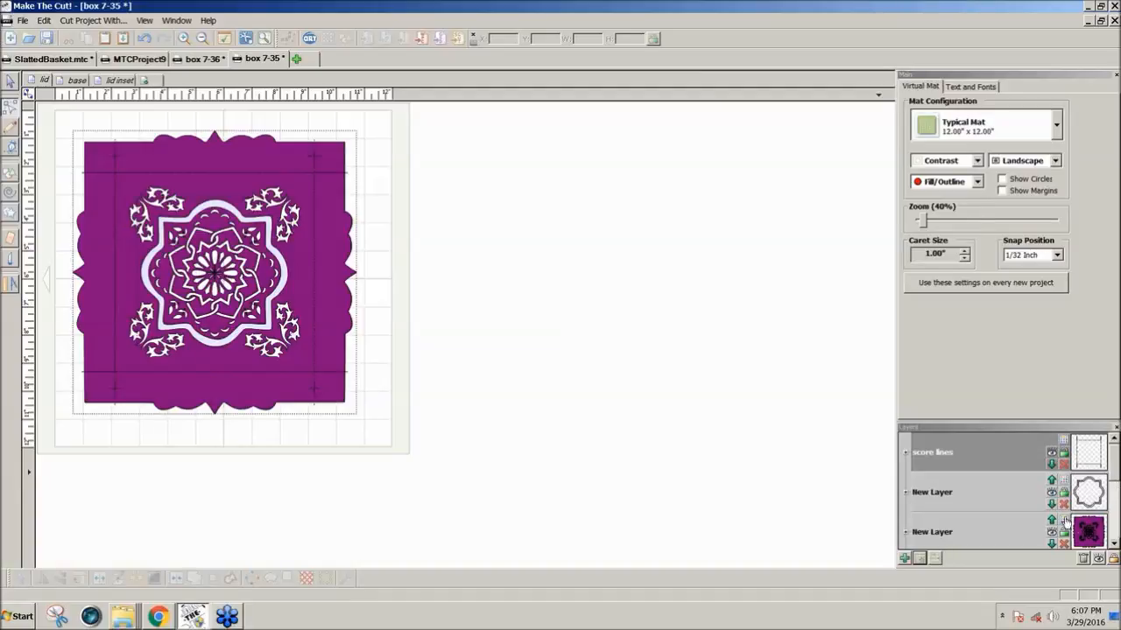
Rename the purple lid shape's layer as Cut and the scalloped frame's layer as Overlay
click(919, 535)
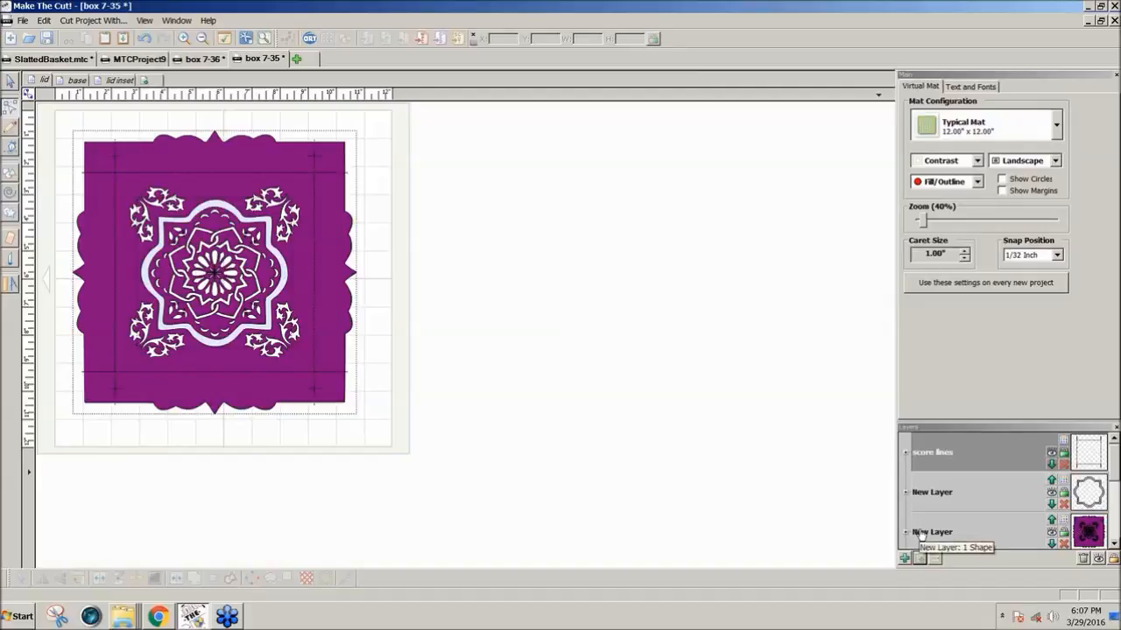
click(926, 495)
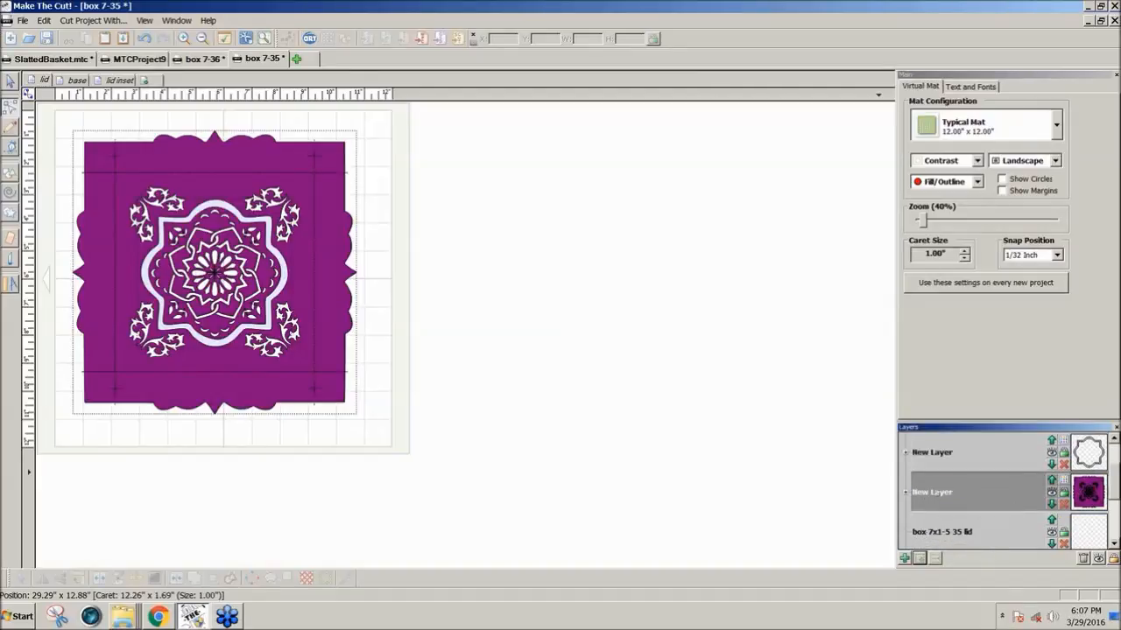
text(Cut)
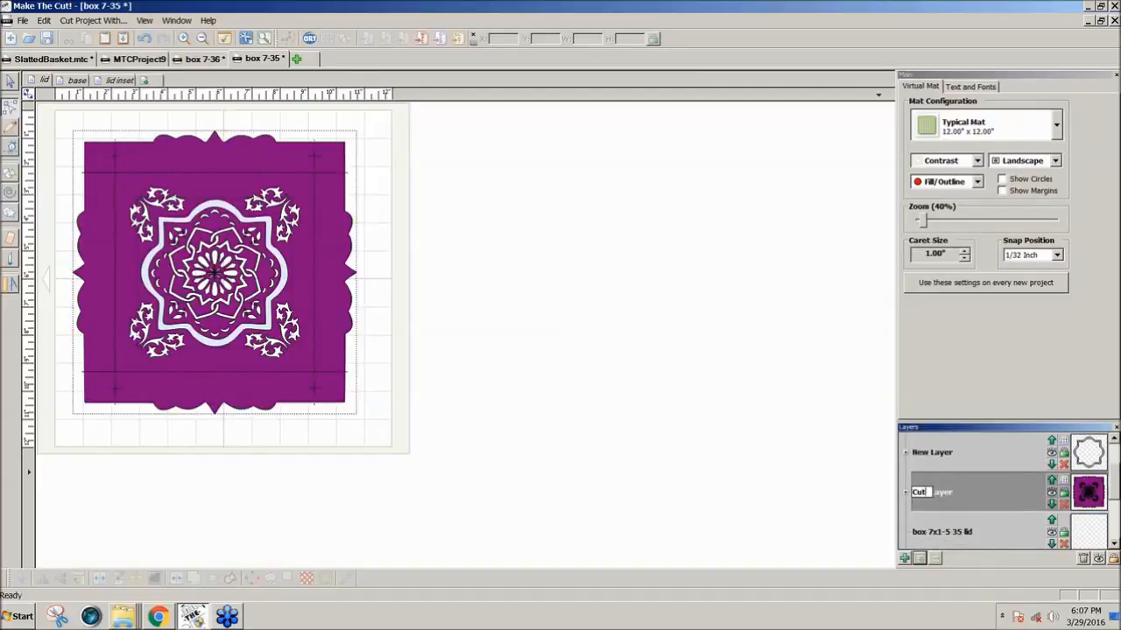
click(843, 476)
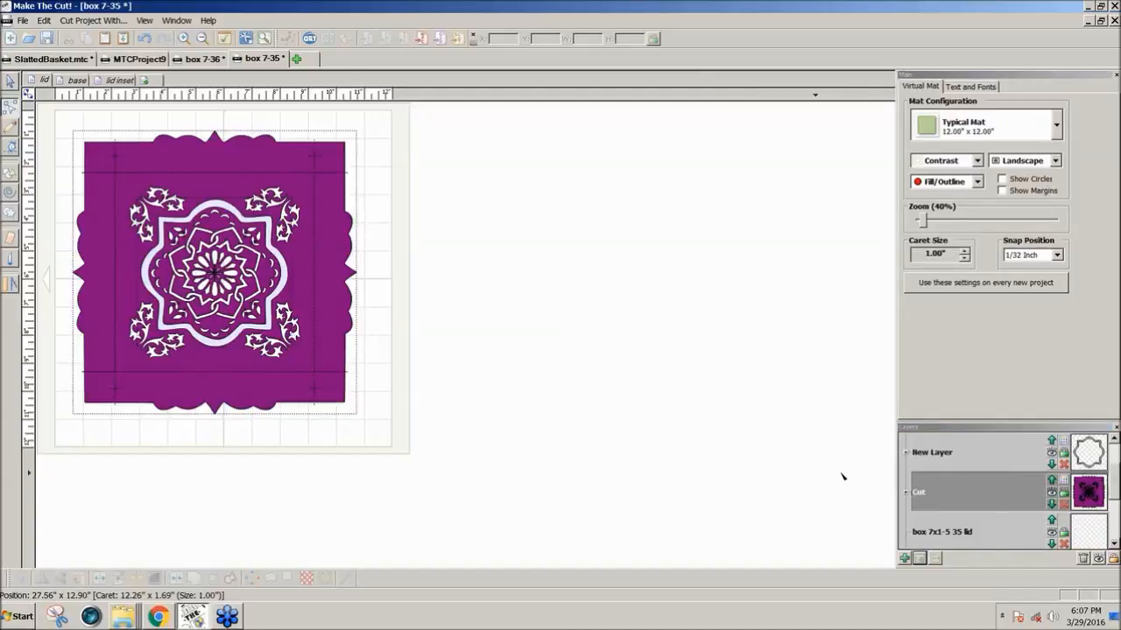
double_click(924, 453)
text(o)
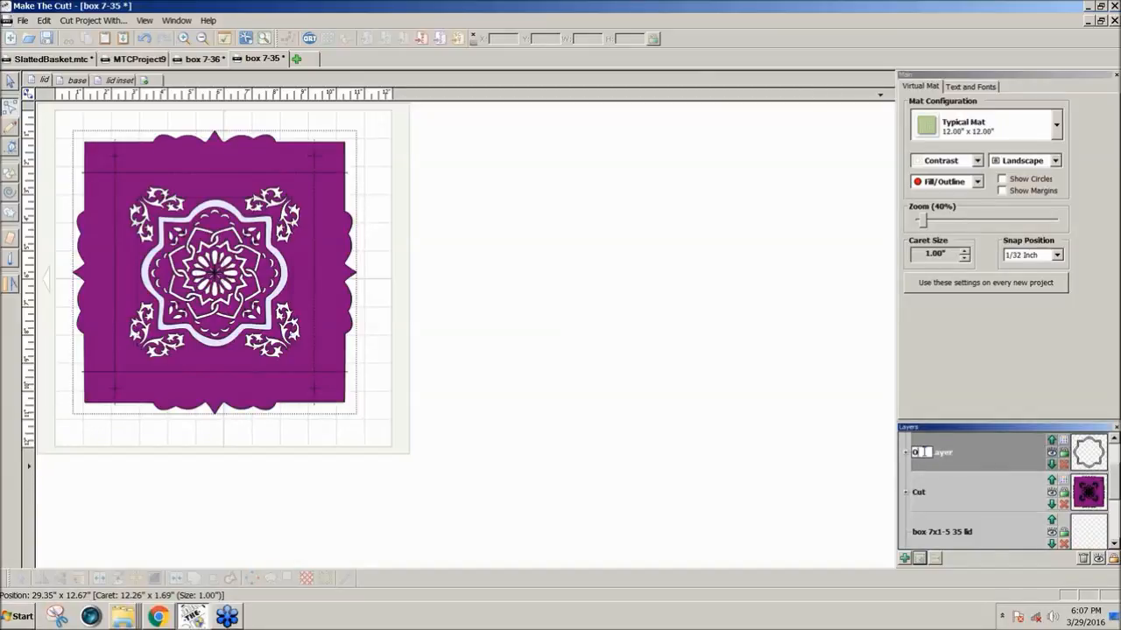
text(verlay)
Delete the empty box 7x1-5 35 lid layer and the empty Default Layer
drag(1113, 476, 1113, 450)
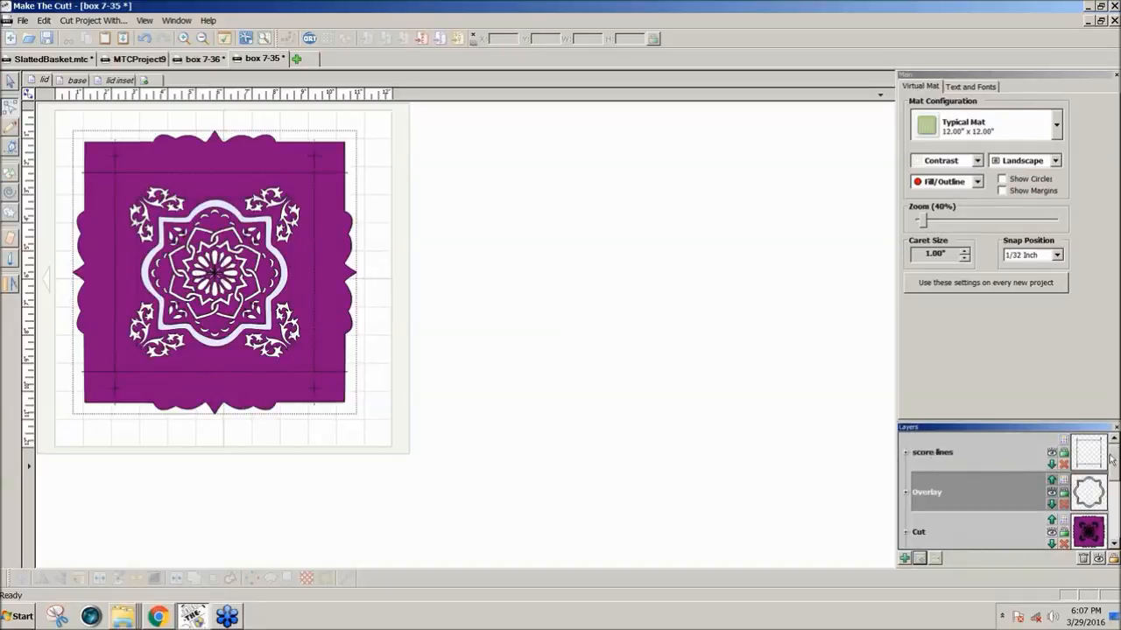
drag(1115, 463, 1114, 483)
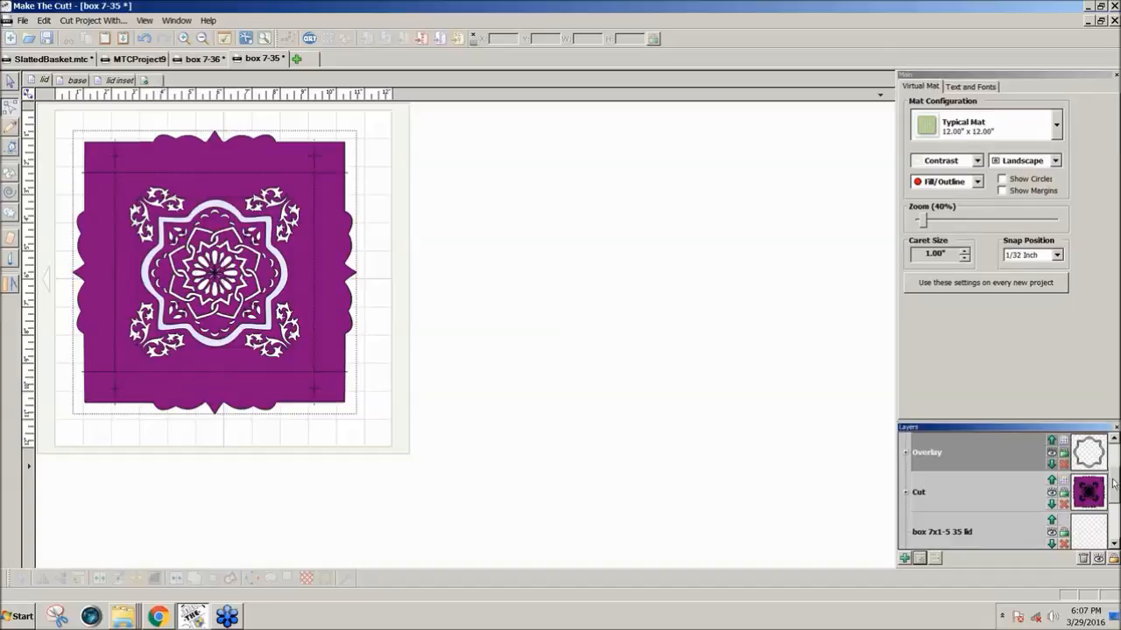
click(1064, 544)
drag(1116, 506, 1116, 529)
click(1083, 559)
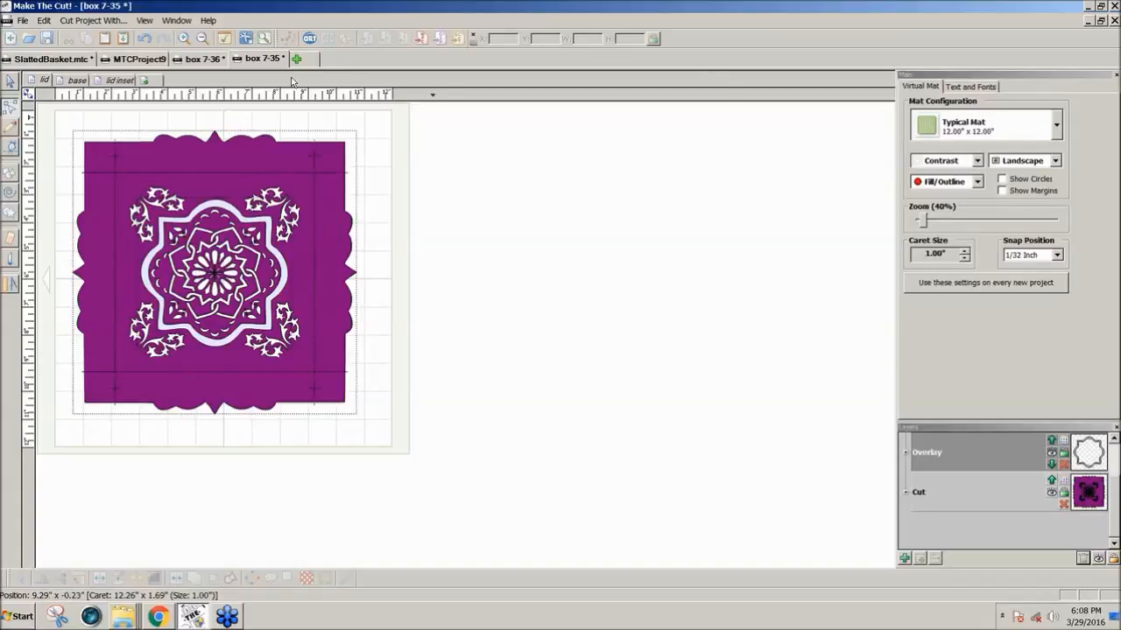
Hide the Overlay layer and check the lid's cut preview with and without it, closing the preview each time
click(266, 39)
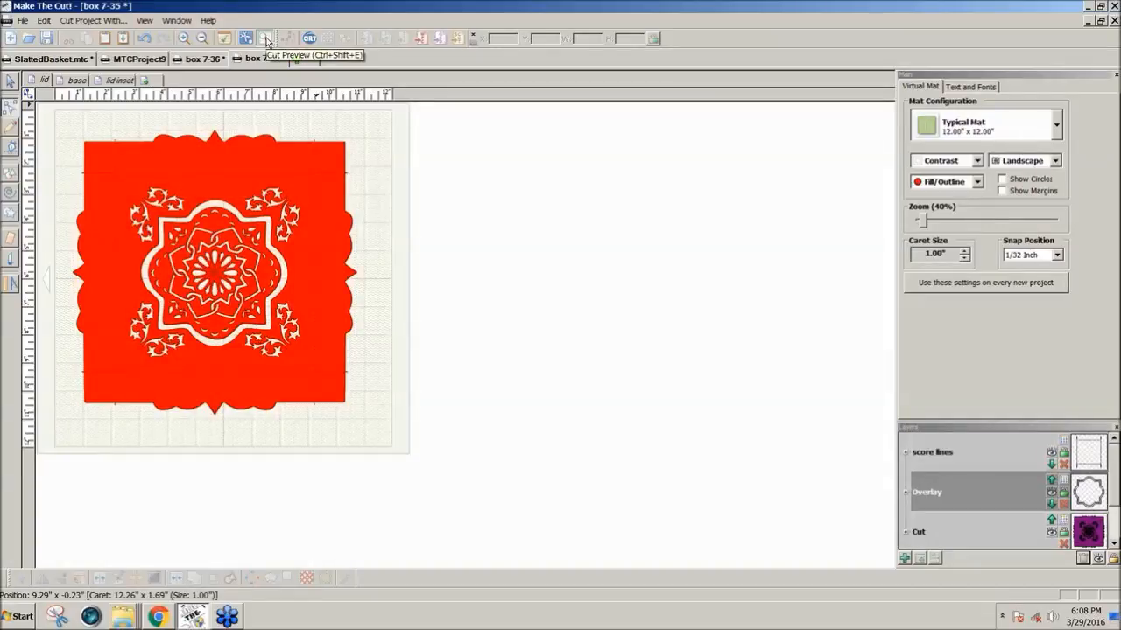
click(266, 39)
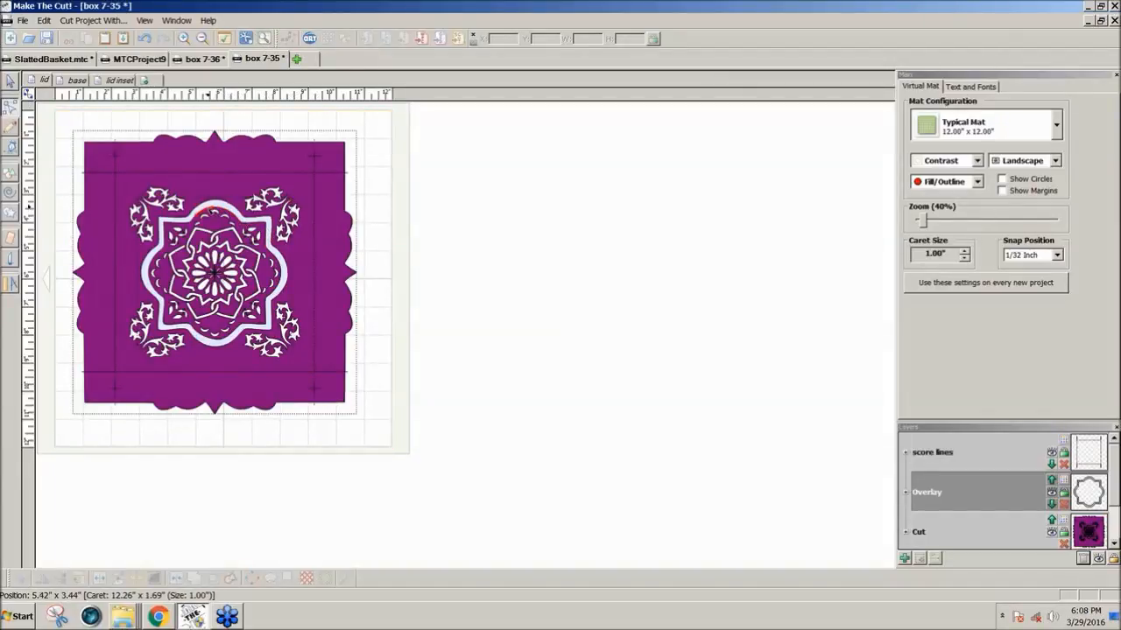
click(1051, 493)
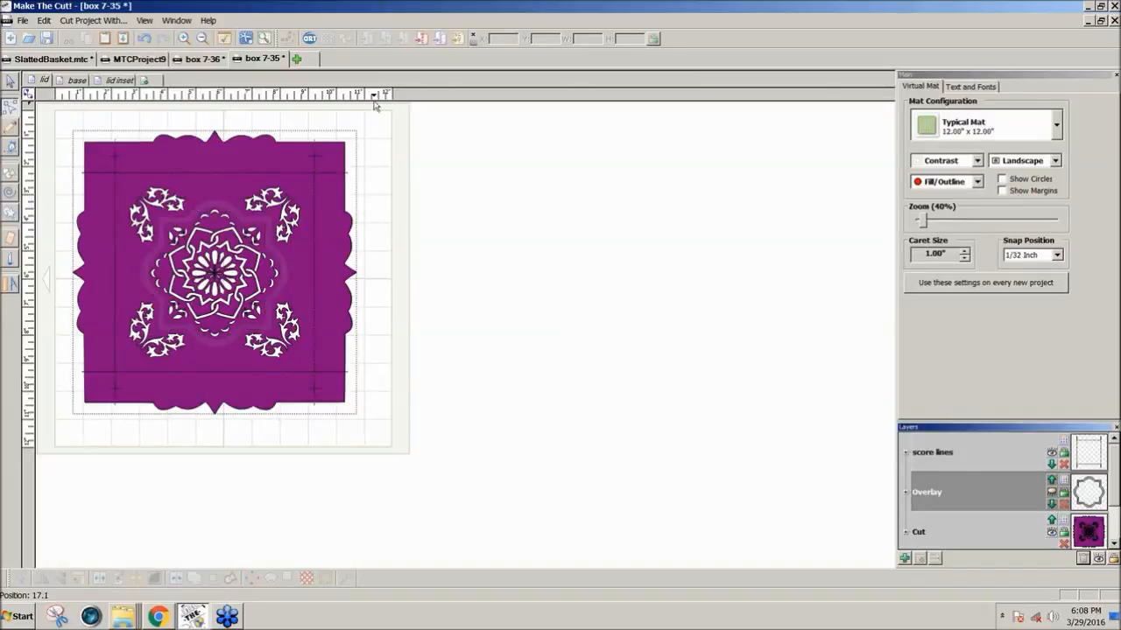
click(264, 39)
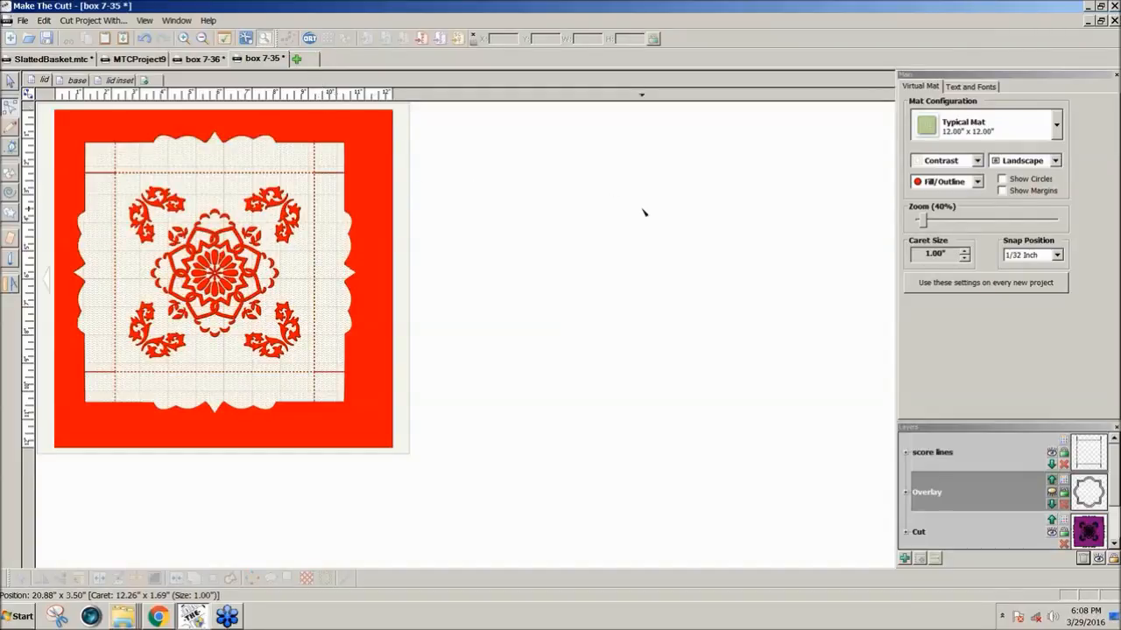
click(247, 40)
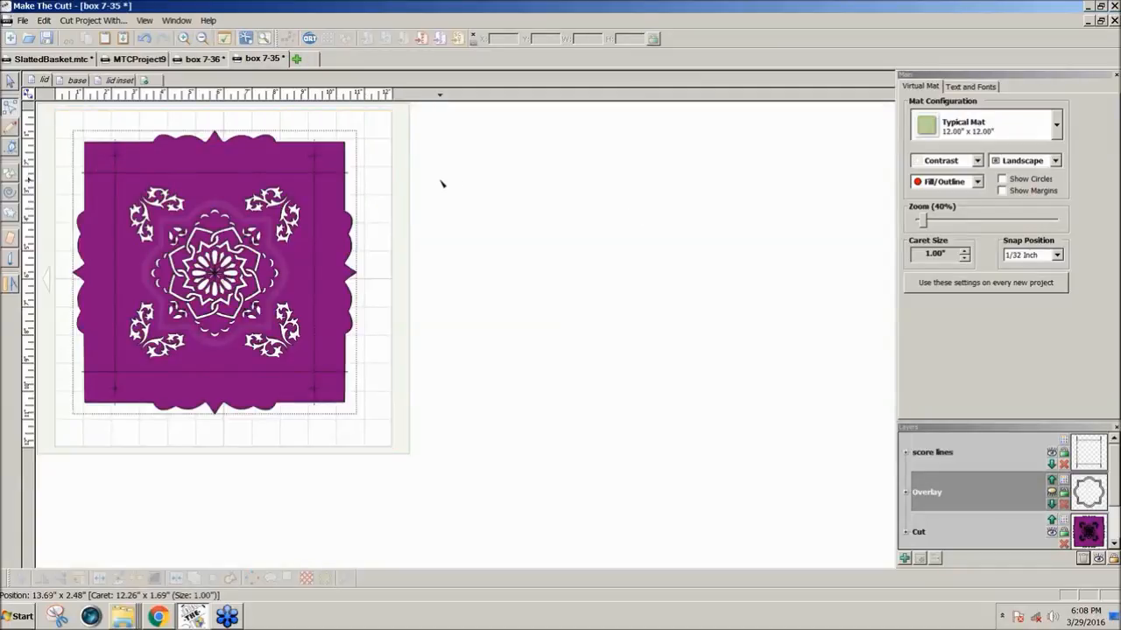